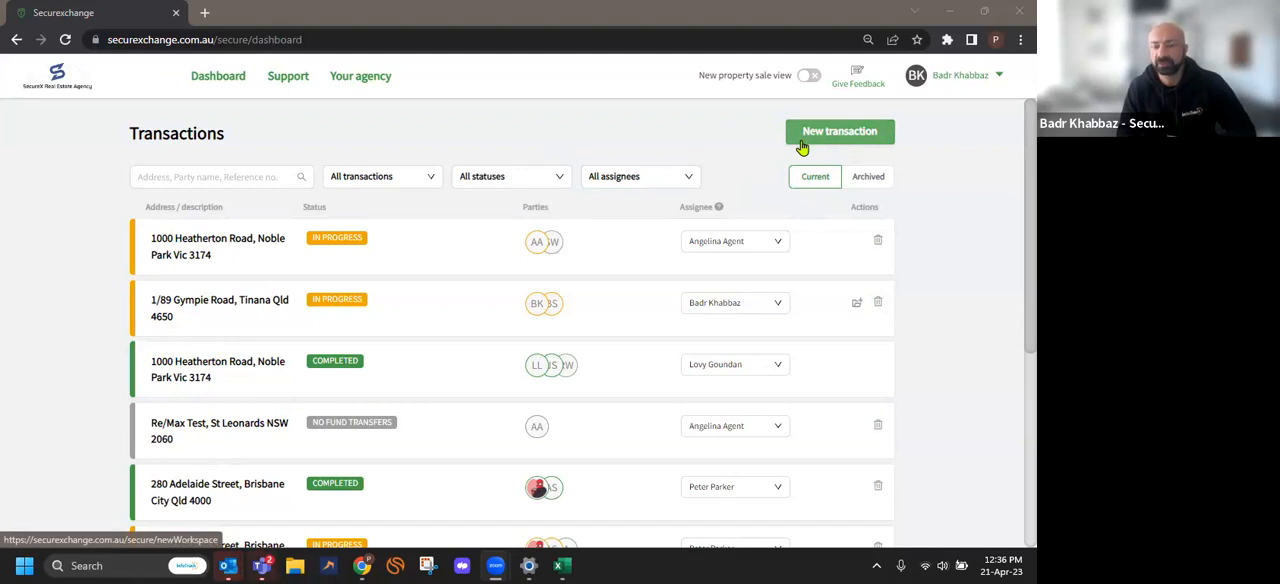
Start a new property and conveyancing transaction and choose the South Brisbane property from the suggested addresses
left_click(801, 147)
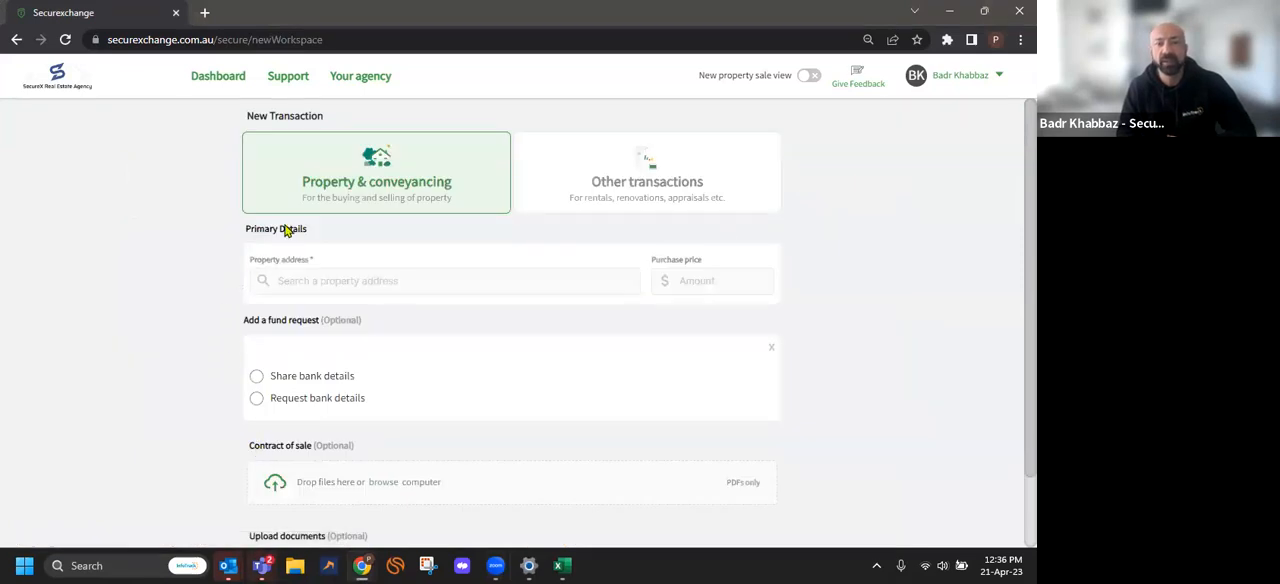
left_click(305, 286)
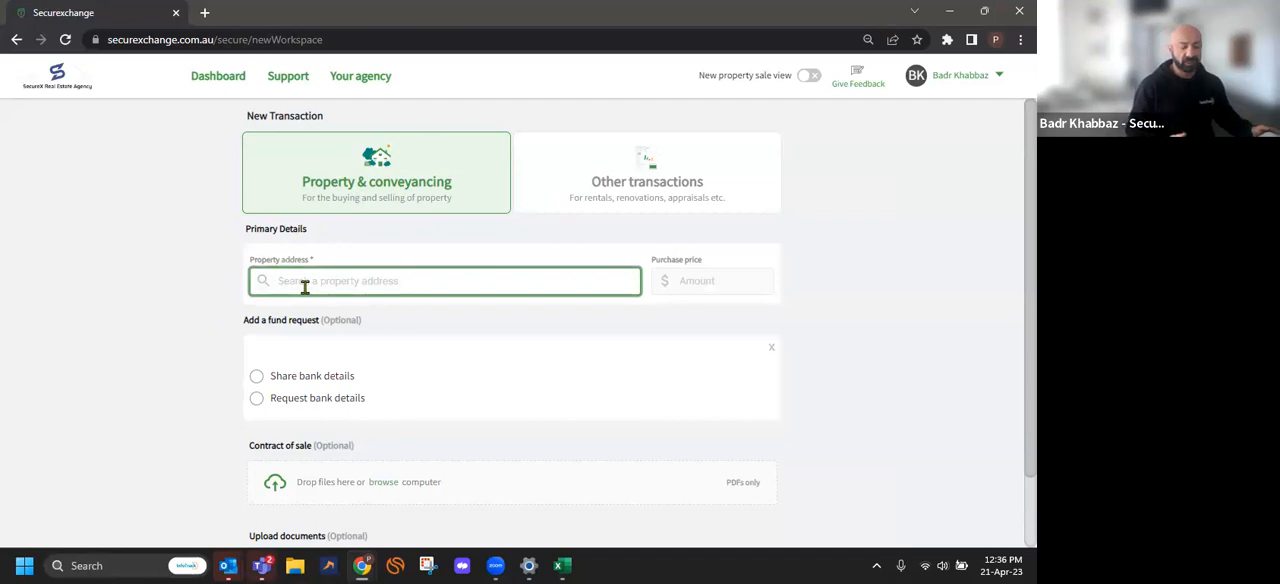
type("58")
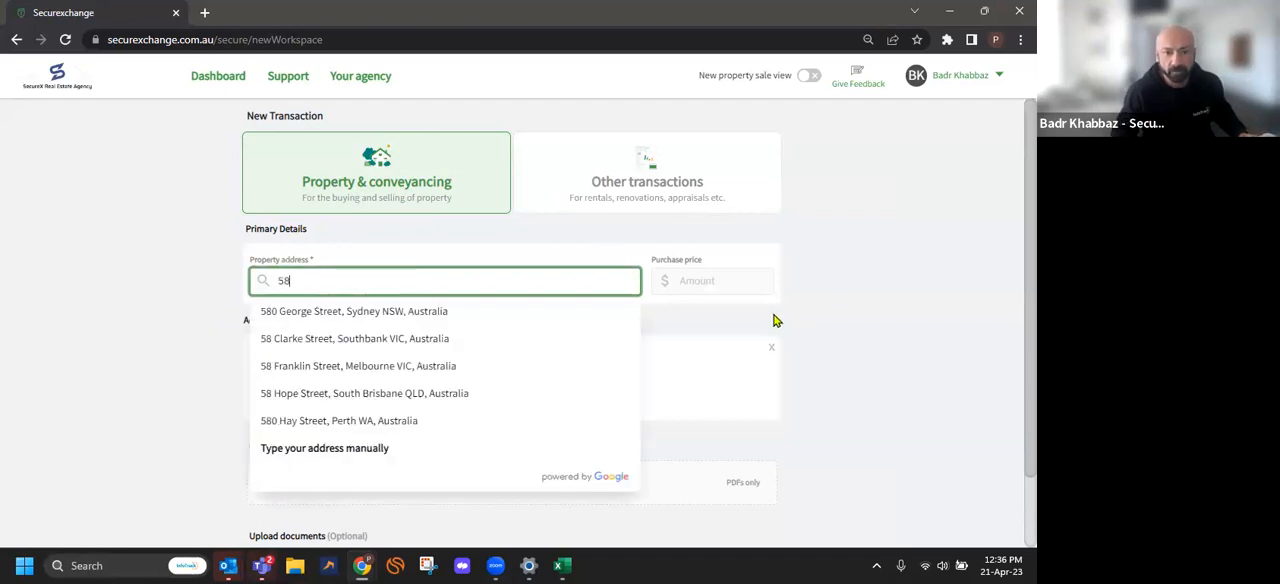
left_click(343, 396)
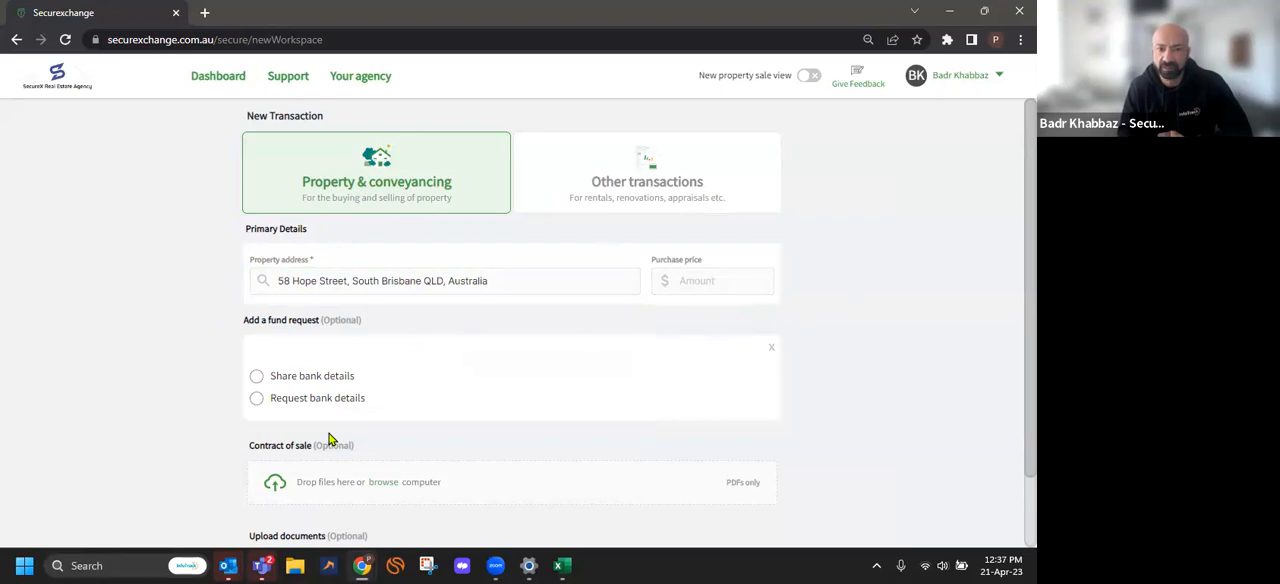
Add a fund request that shares bank details, with SecureX Sales Trust Account as the nominated account
left_click(257, 380)
scroll(243, 420, "down", 2)
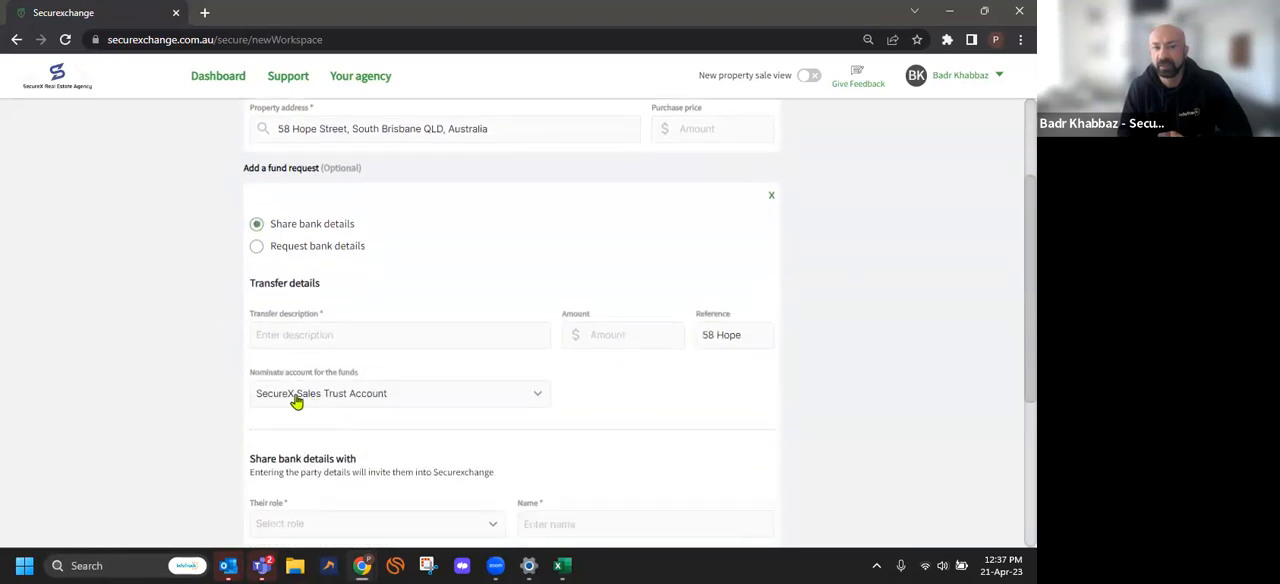
left_click(378, 397)
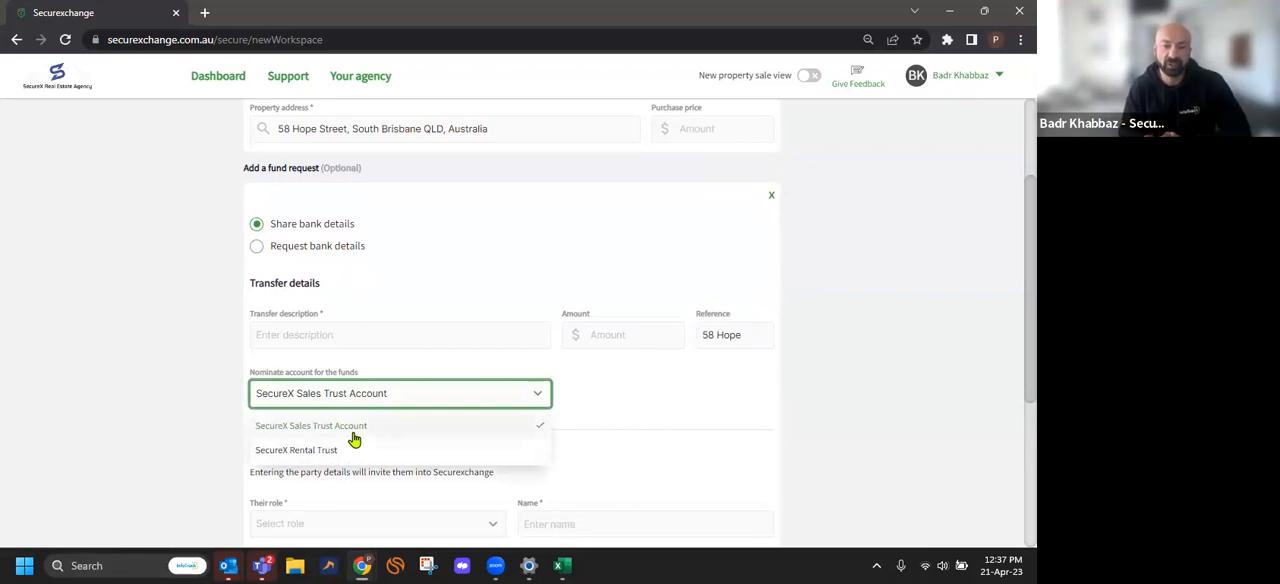
left_click(353, 437)
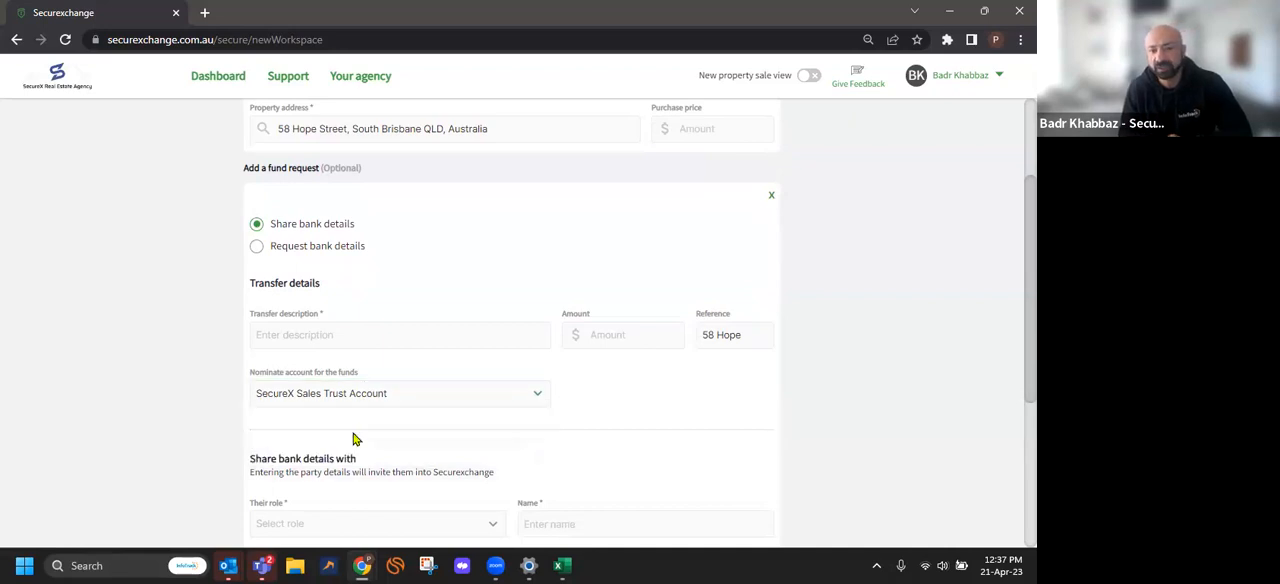
Describe the transfer as Deposit and set its amount to $20,000
left_click(281, 334)
left_click(281, 334)
left_click(351, 399)
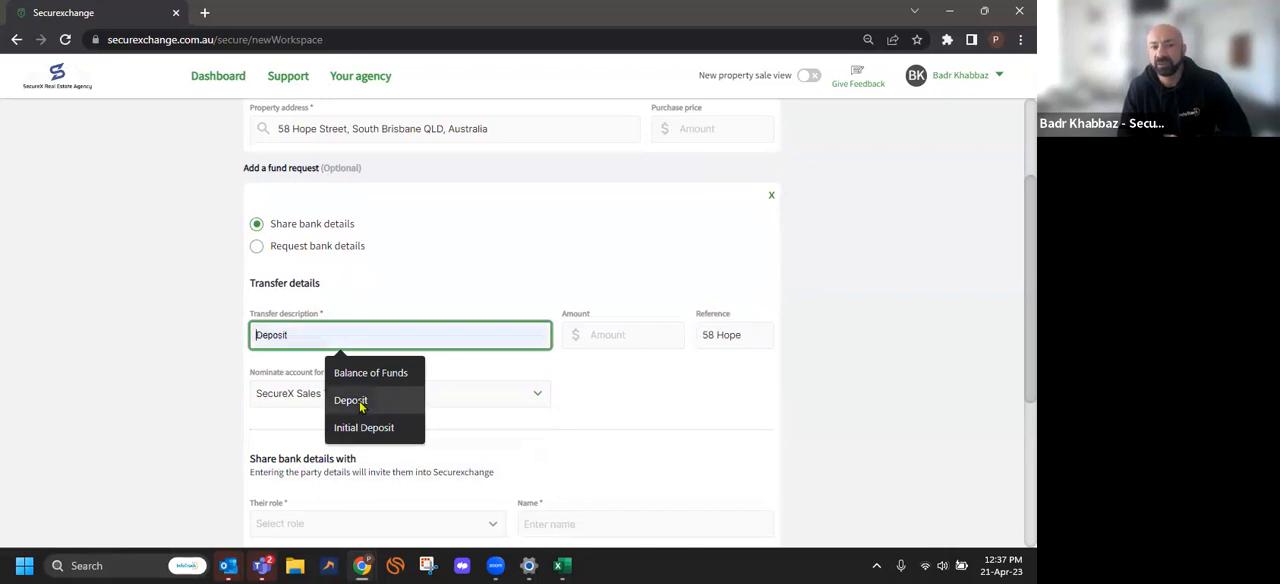
left_click(596, 342)
type("20000")
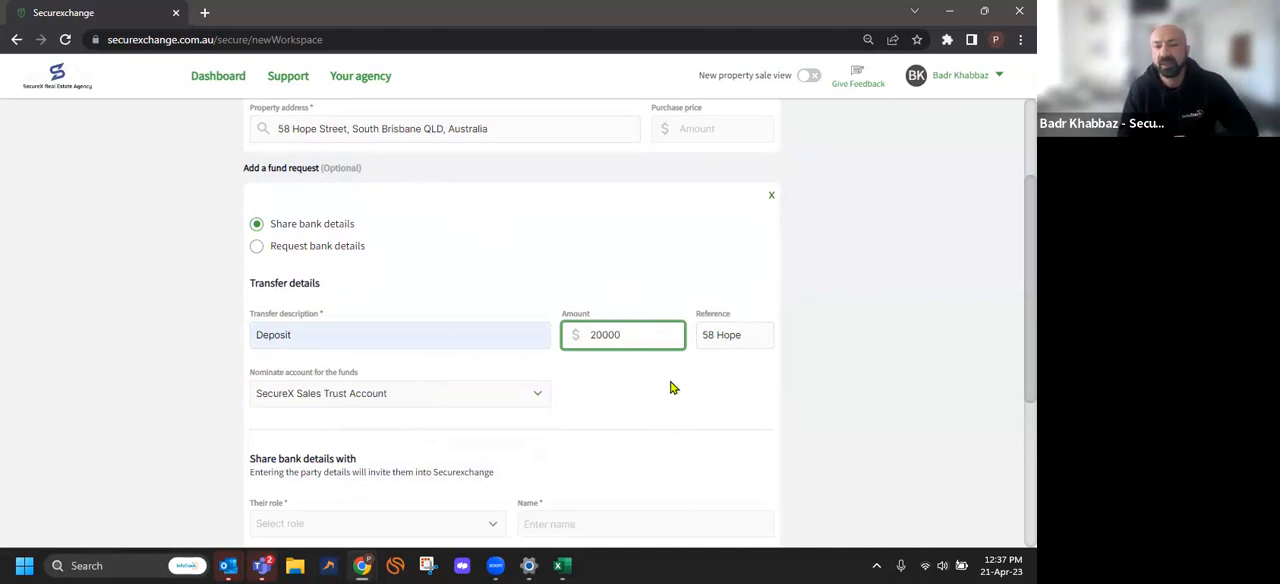
Set the role of the party receiving the bank details to Purchaser and enter the purchaser's full name
scroll(601, 438, "down", 1)
scroll(601, 438, "down", 1)
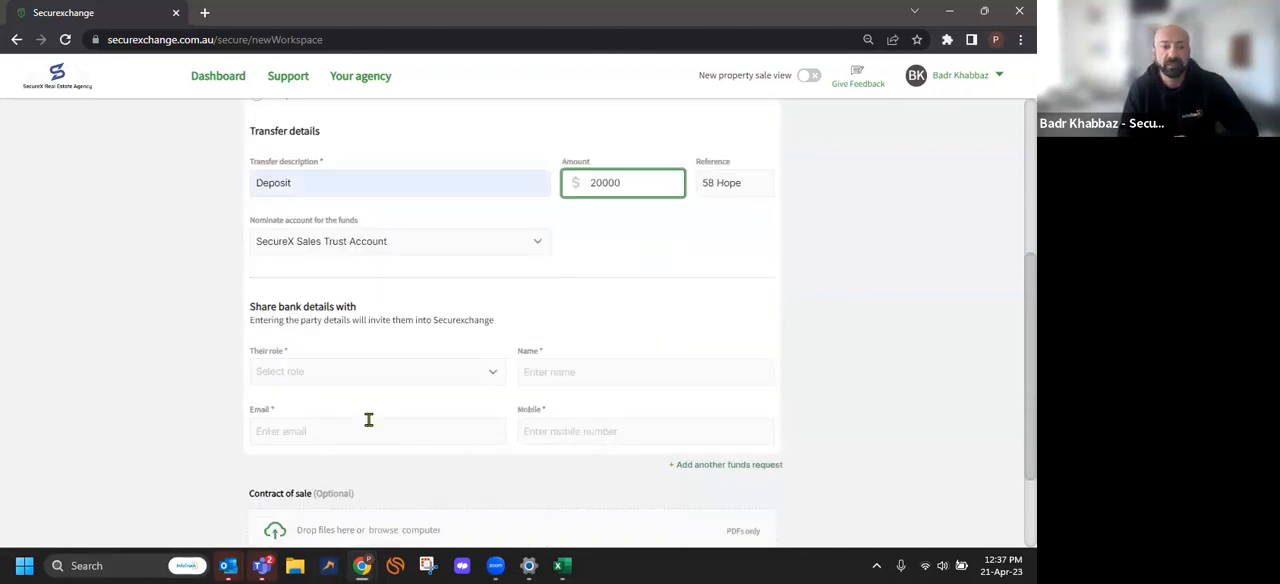
left_click(283, 372)
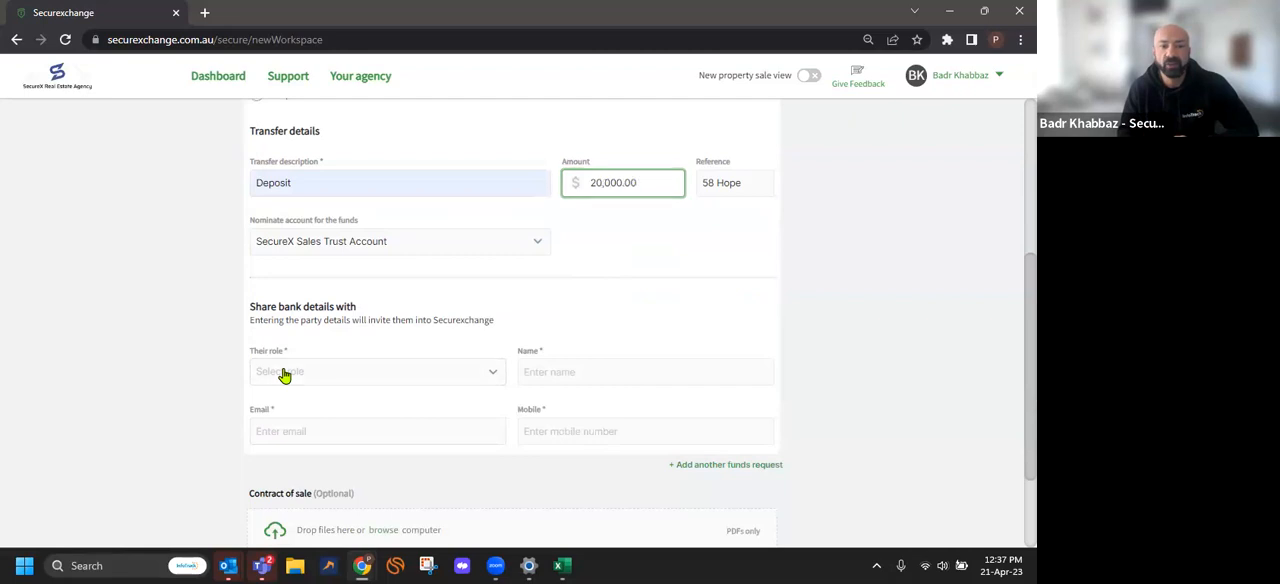
left_click(375, 375)
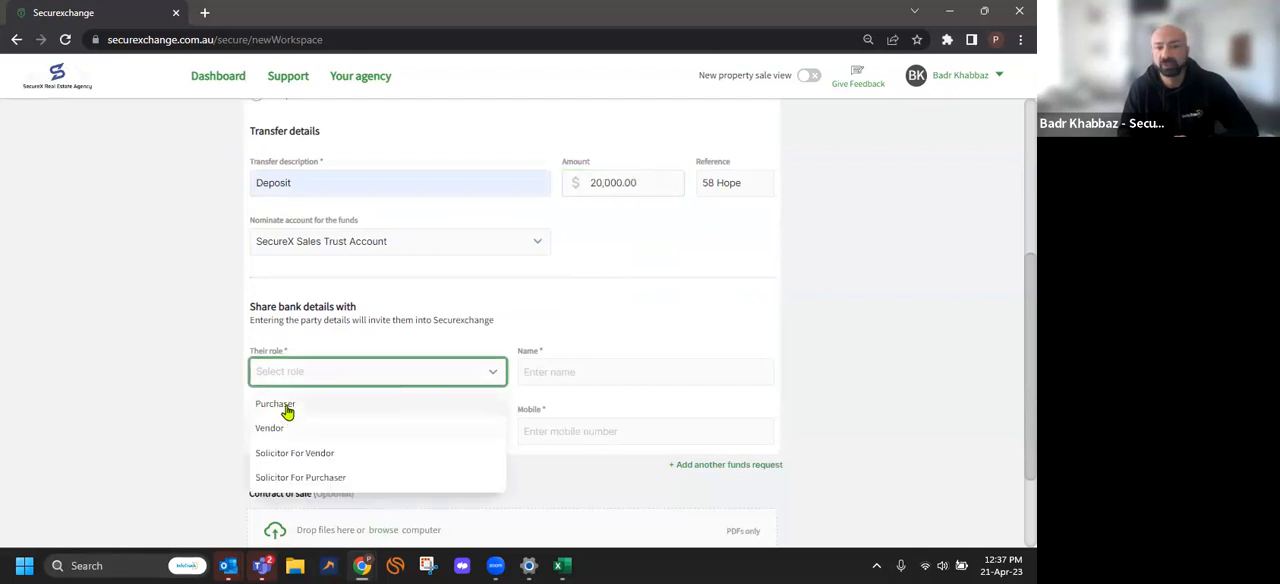
left_click(280, 405)
left_click(549, 375)
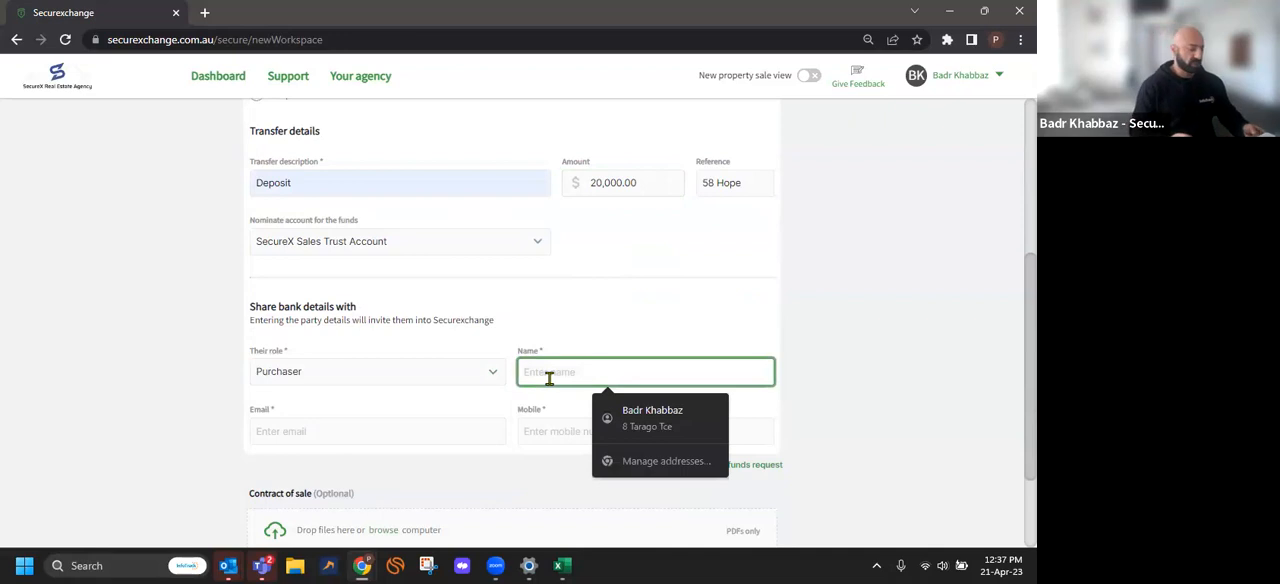
Fill in the purchaser's e-mail address and mobile number
left_click(434, 433)
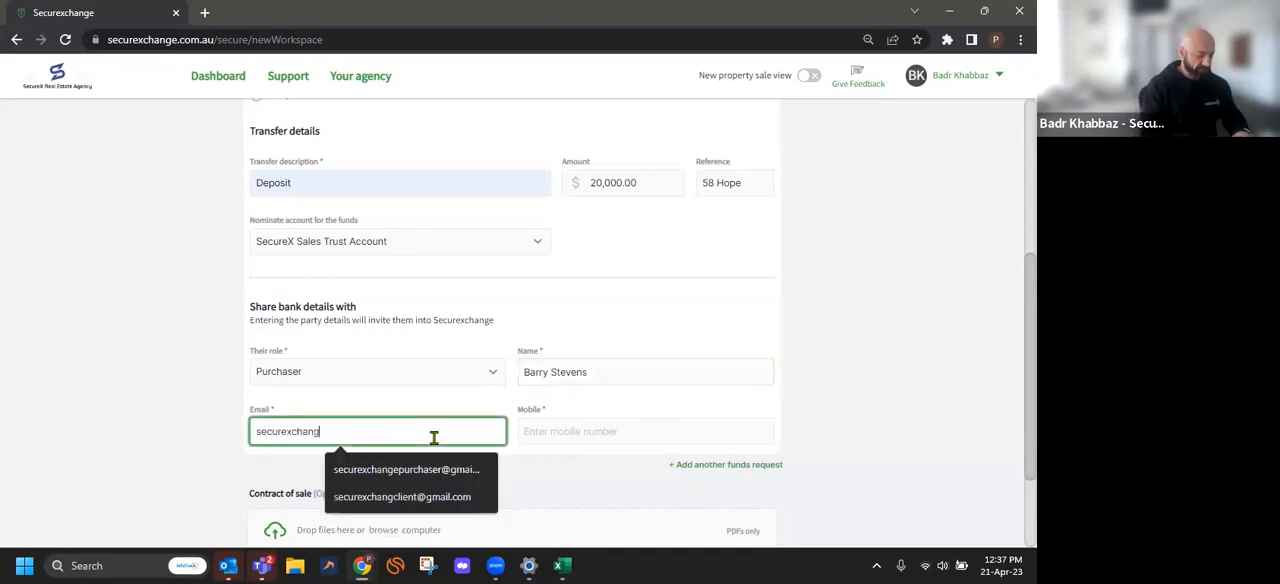
left_click(428, 467)
left_click(566, 432)
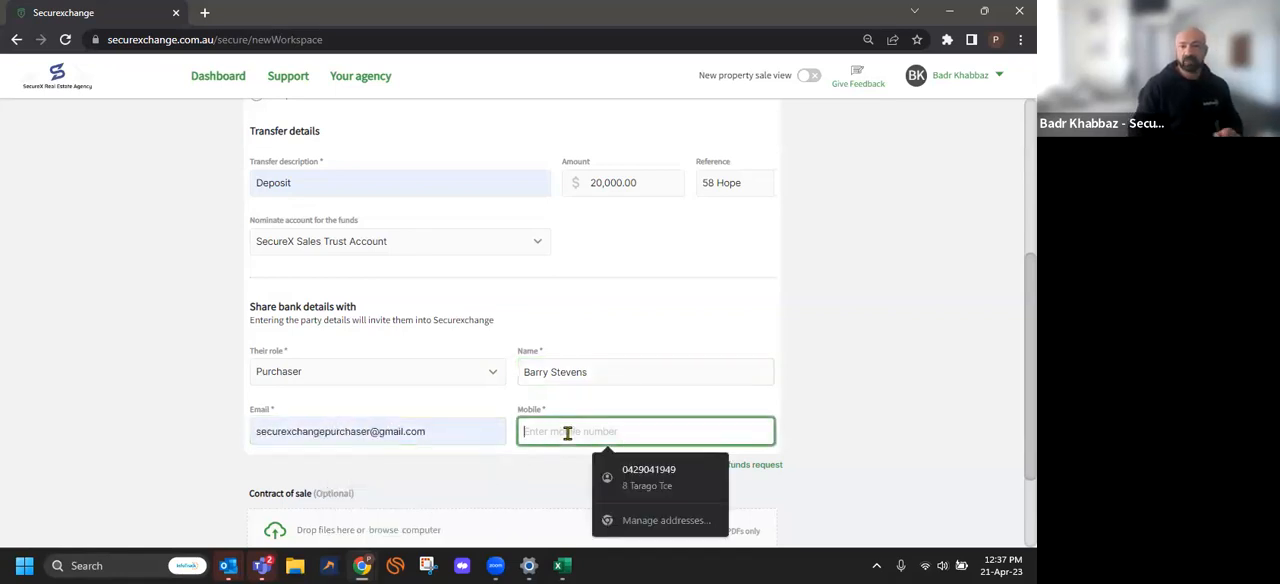
left_click(673, 416)
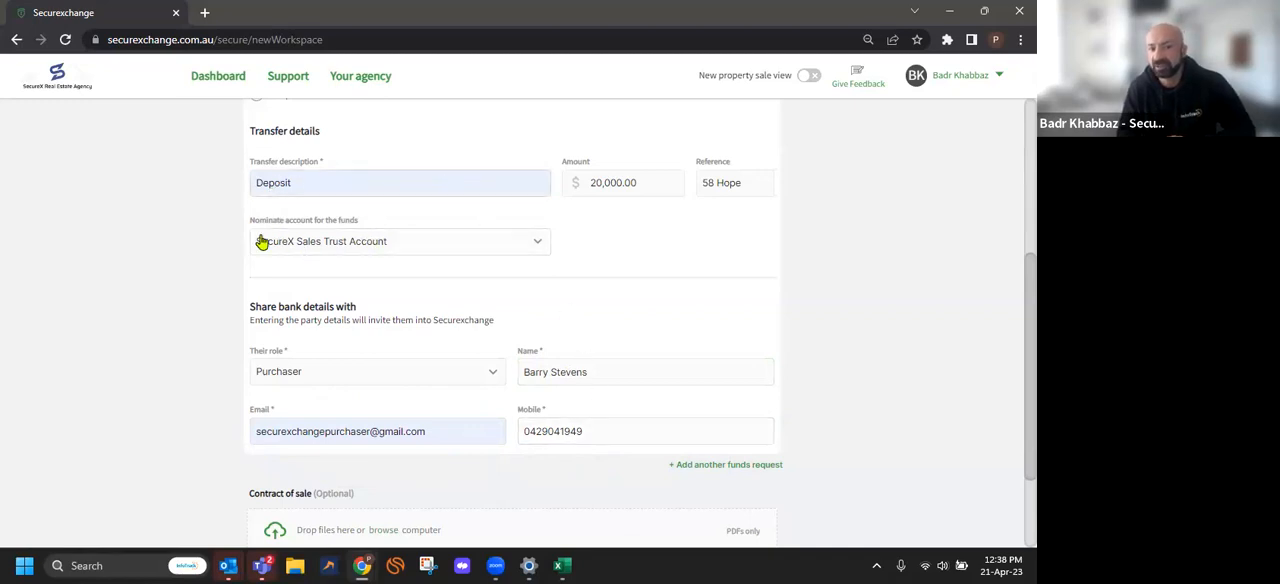
Attach the Bardwell Park PDF from the SX DEMO Folder as the contract of sale and create the transaction
scroll(258, 245, "down", 3)
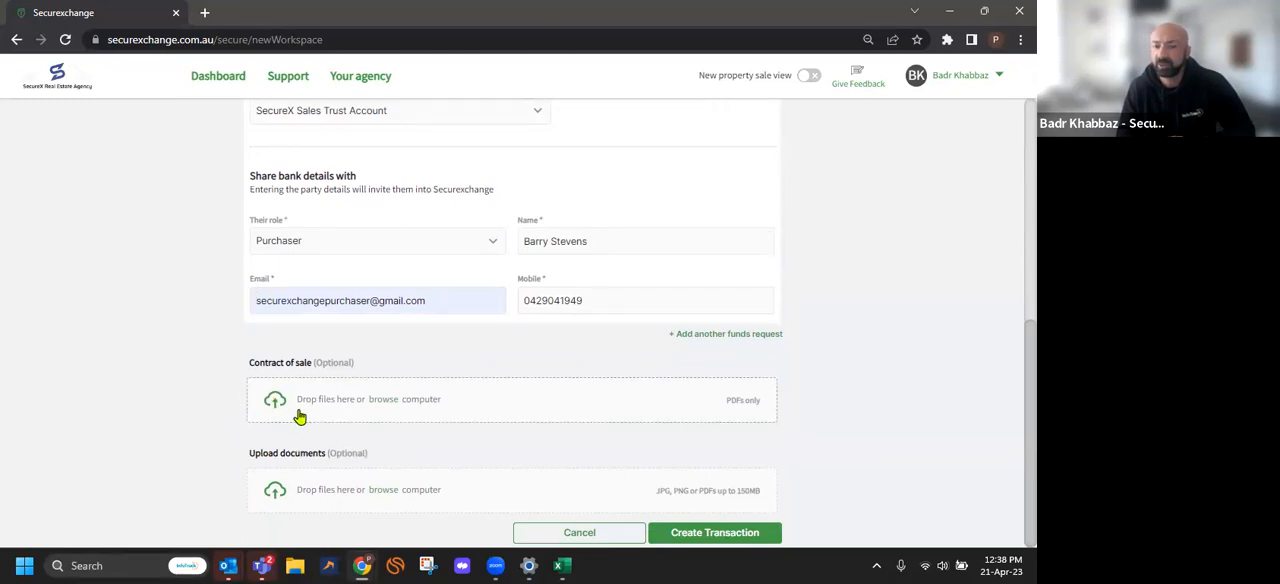
left_click(300, 414)
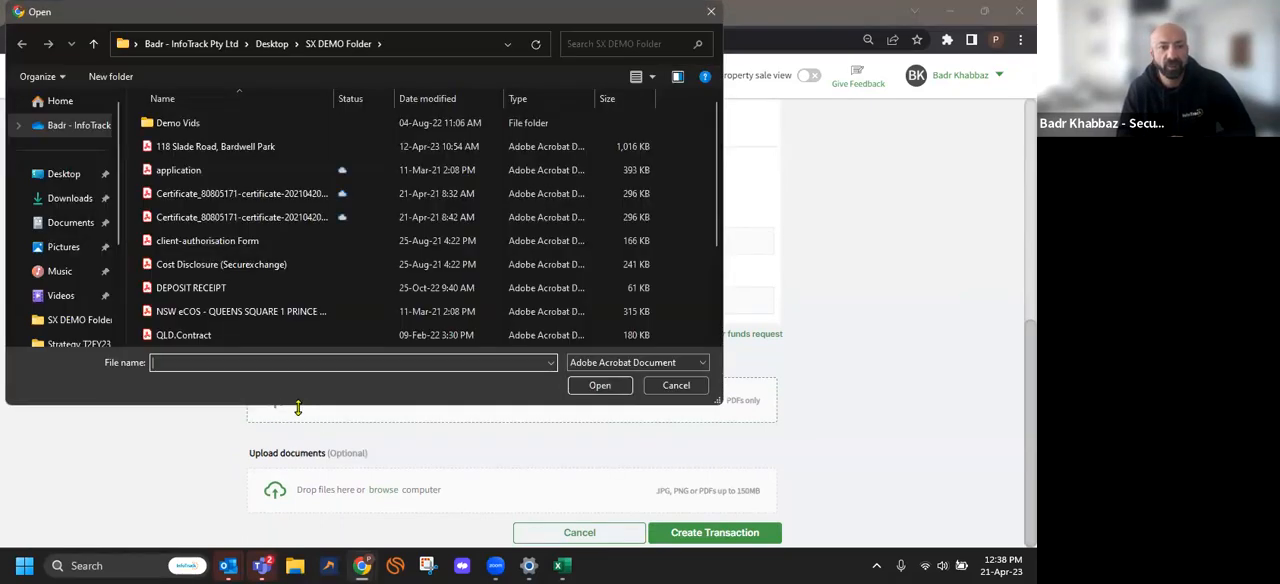
left_click(238, 153)
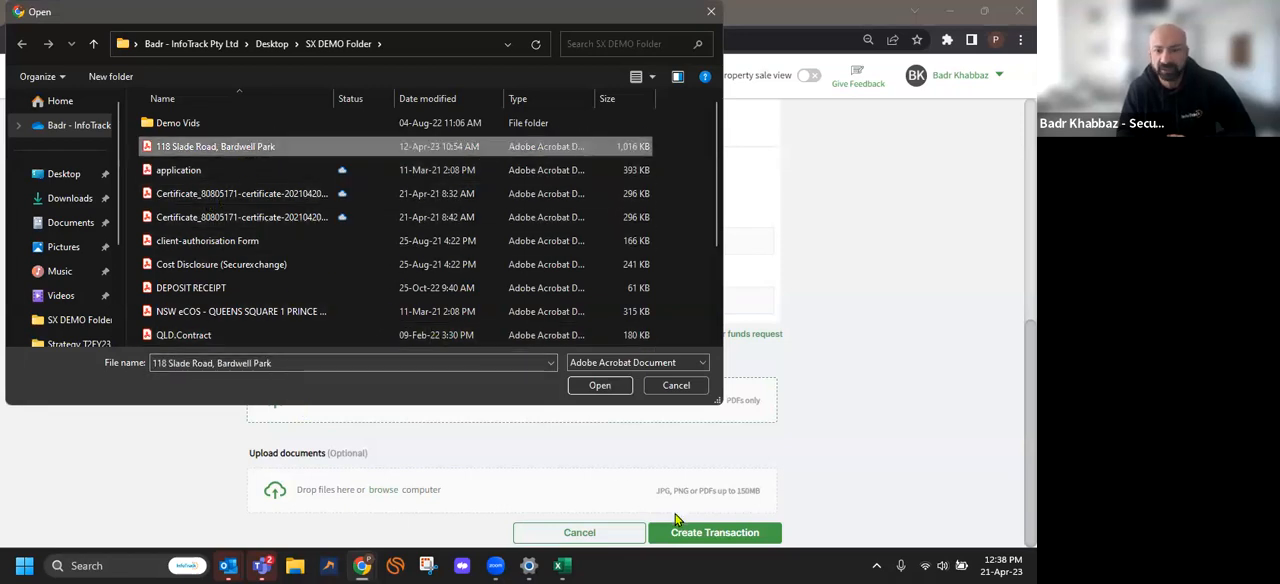
left_click(600, 386)
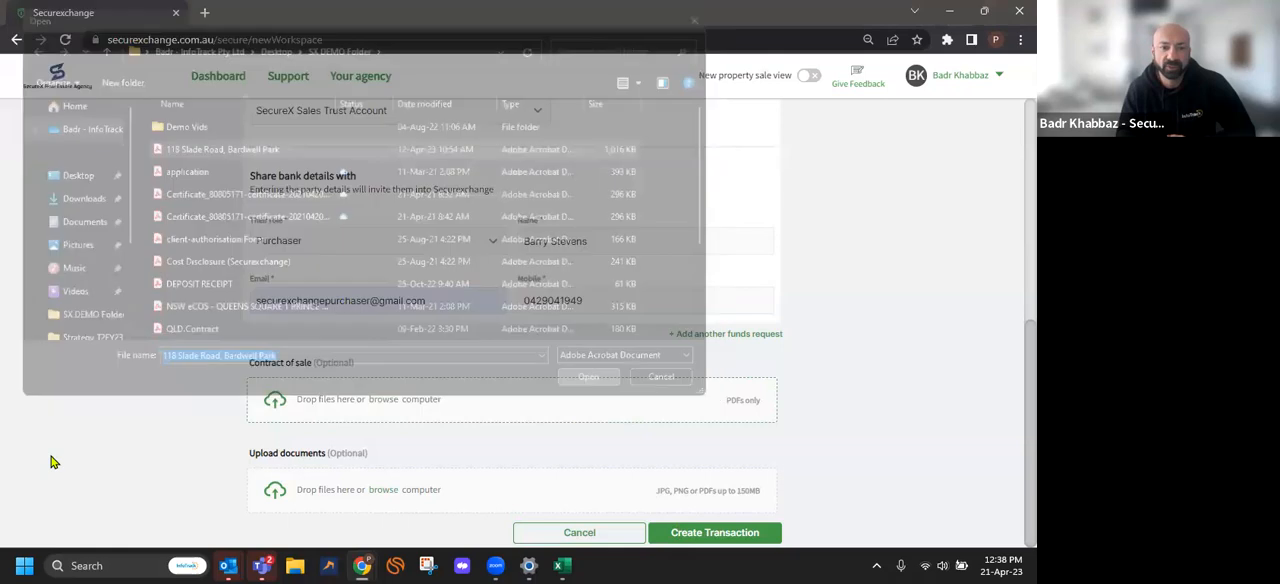
scroll(277, 430, "down", 1)
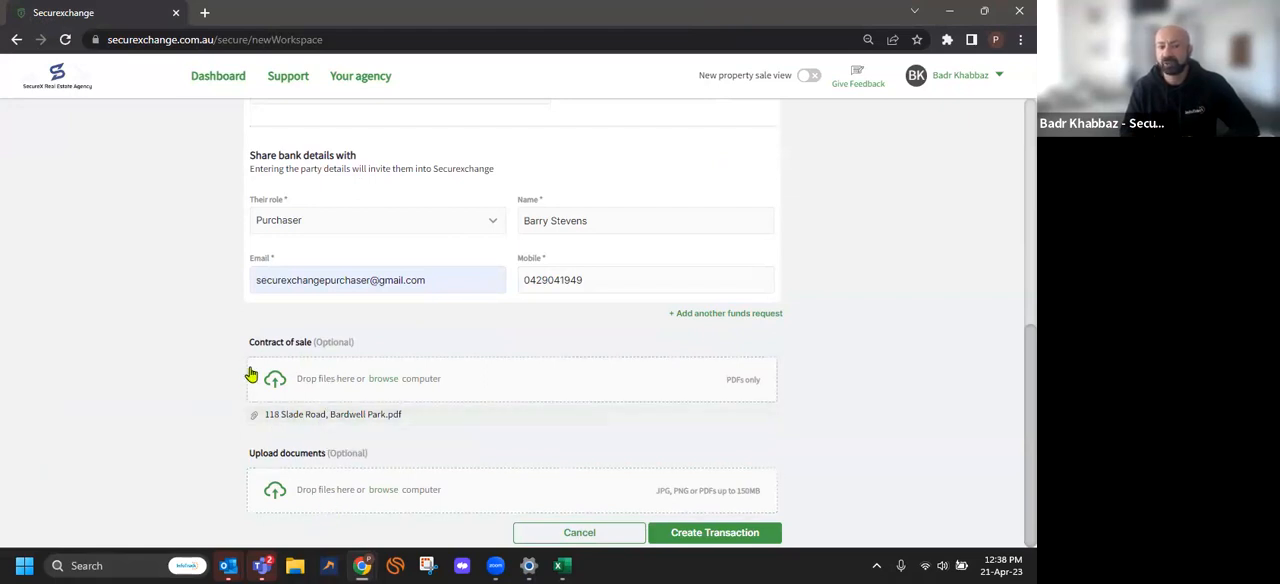
left_click(690, 533)
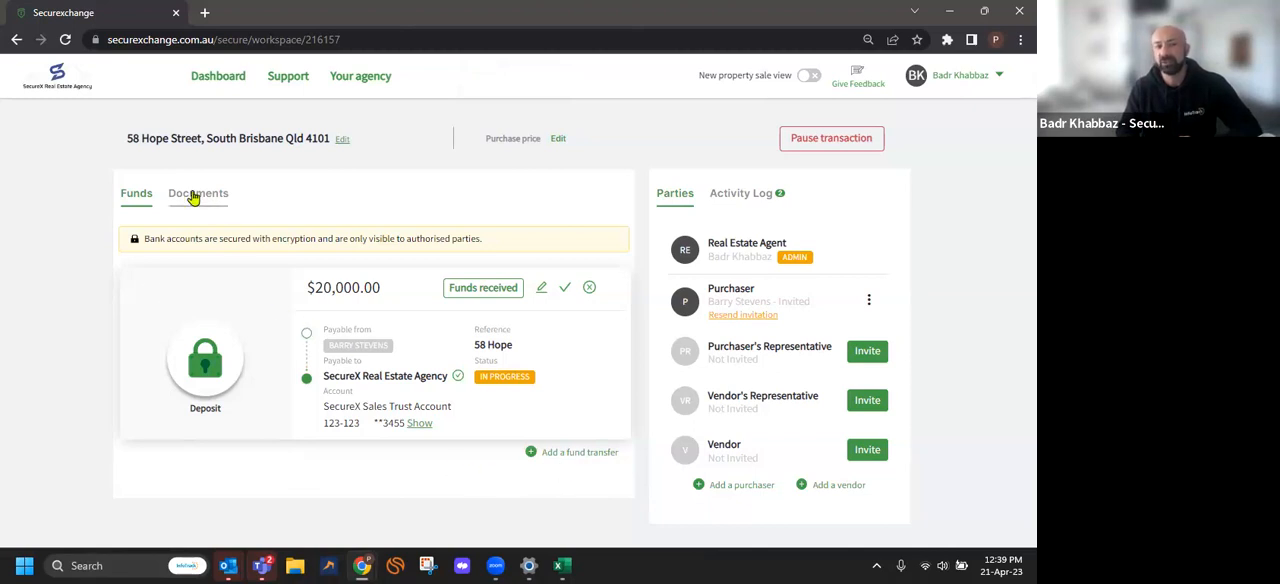
Start sending the transaction's contract of sale for signing and nominate the purchaser as signer
left_click(195, 195)
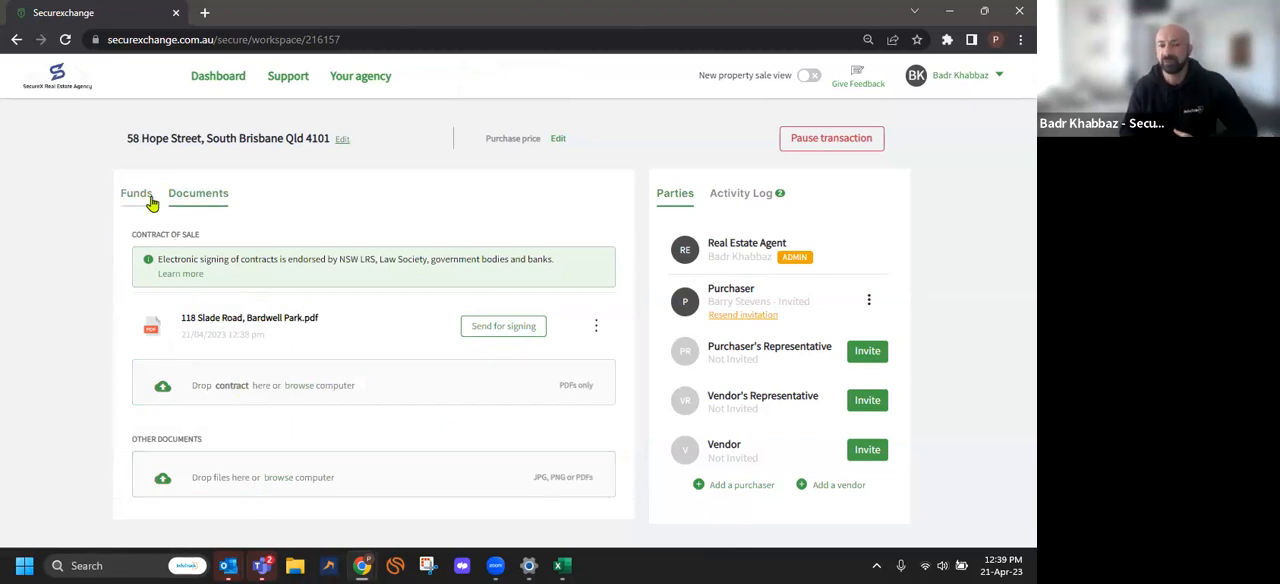
left_click(150, 203)
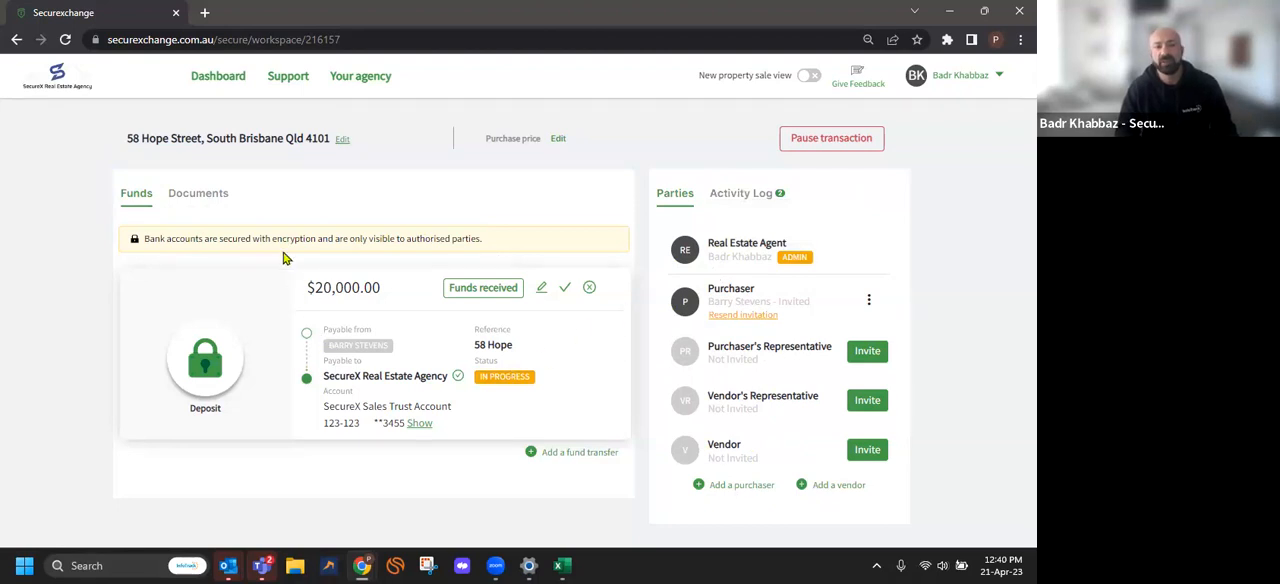
left_click(198, 199)
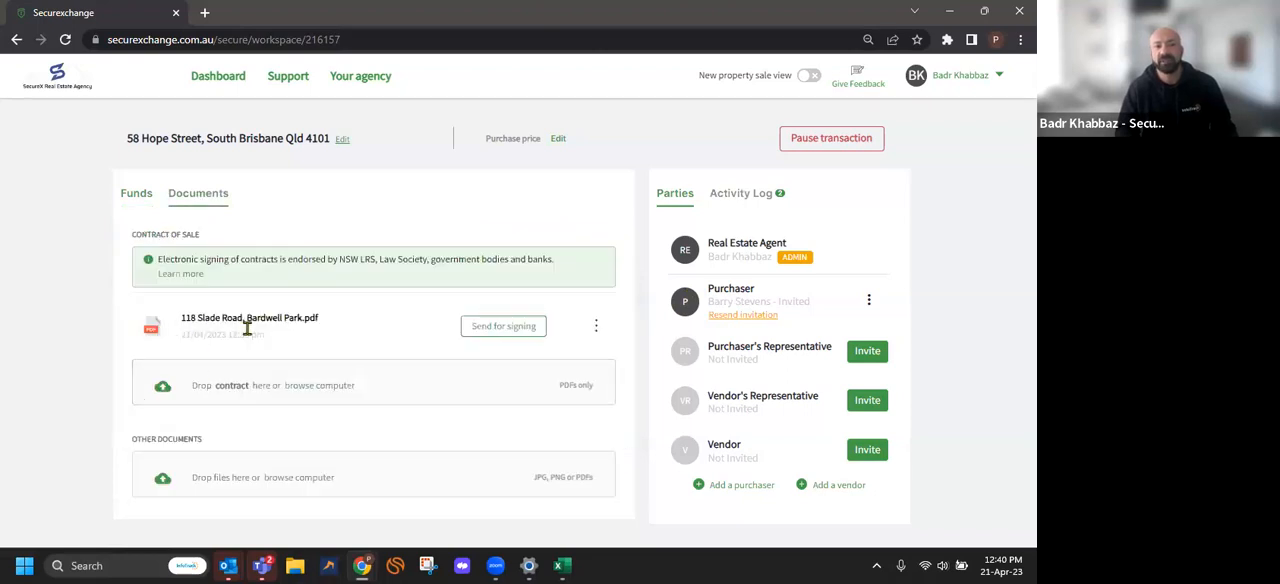
left_click(494, 330)
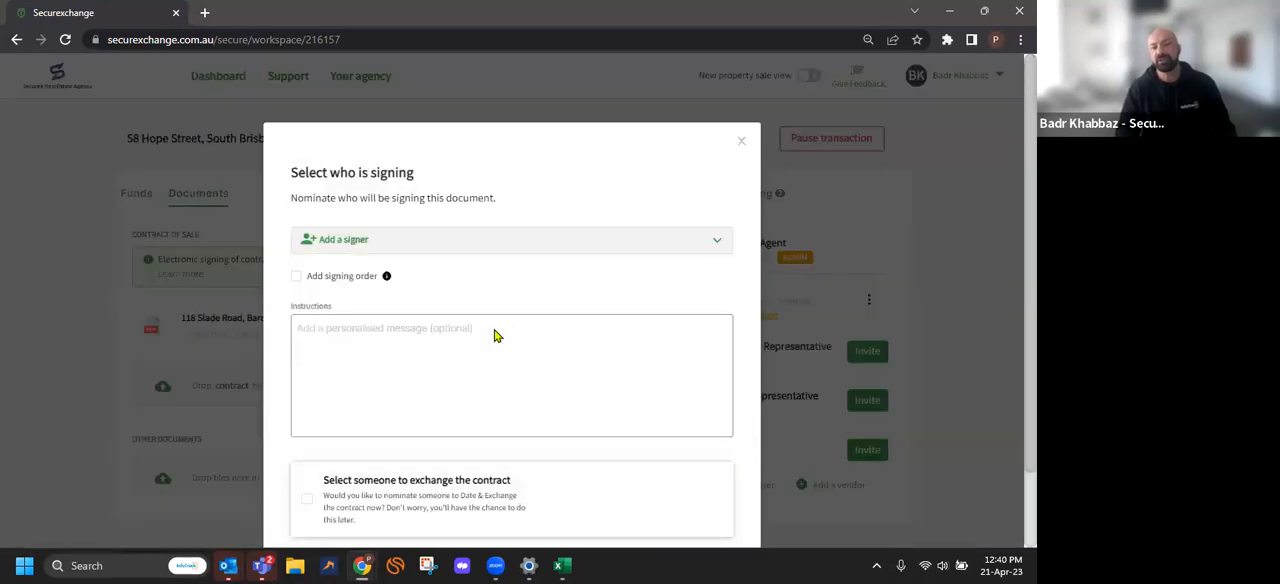
left_click(393, 247)
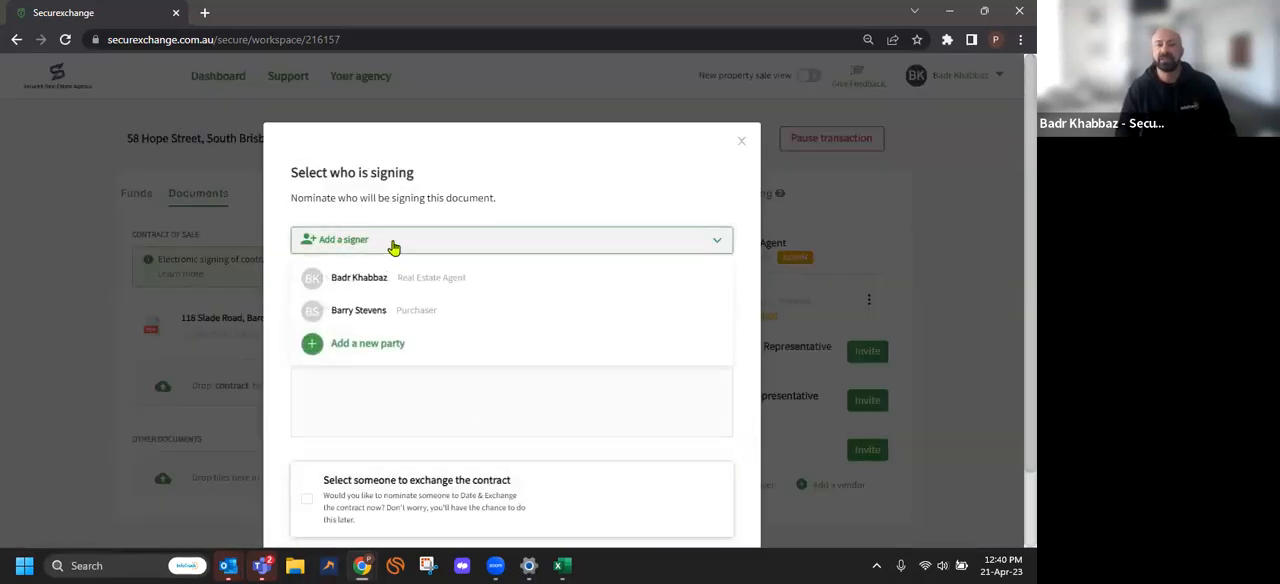
left_click(376, 311)
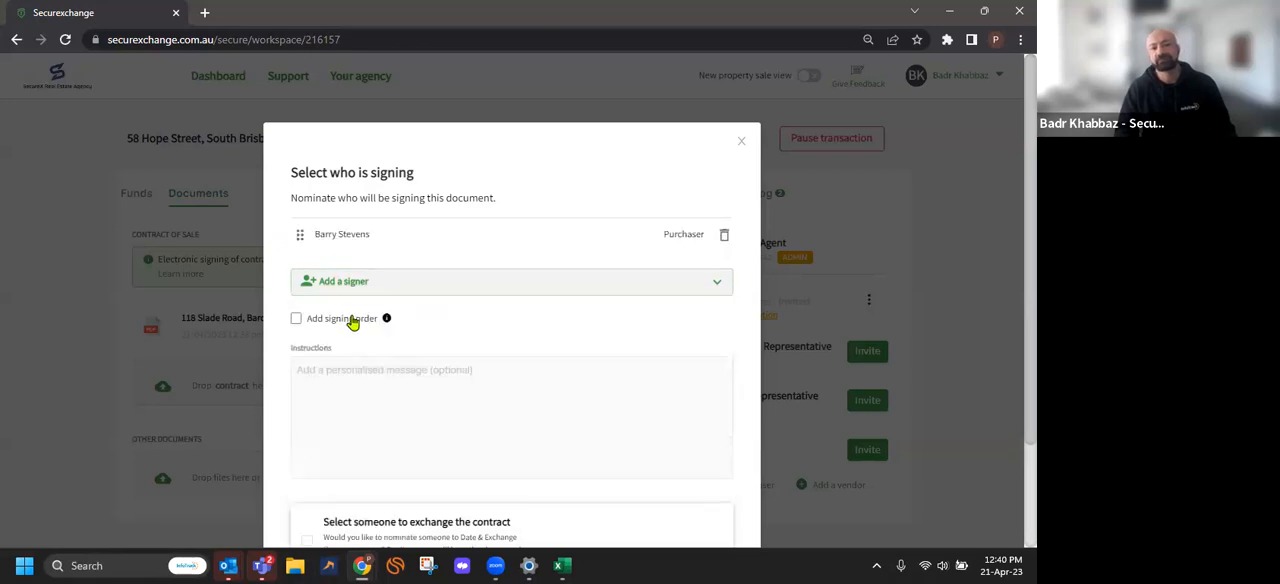
Add a signing instruction that greets the purchaser and says "need you to sign this contract", and continue to the field setup
scroll(355, 305, "down", 2)
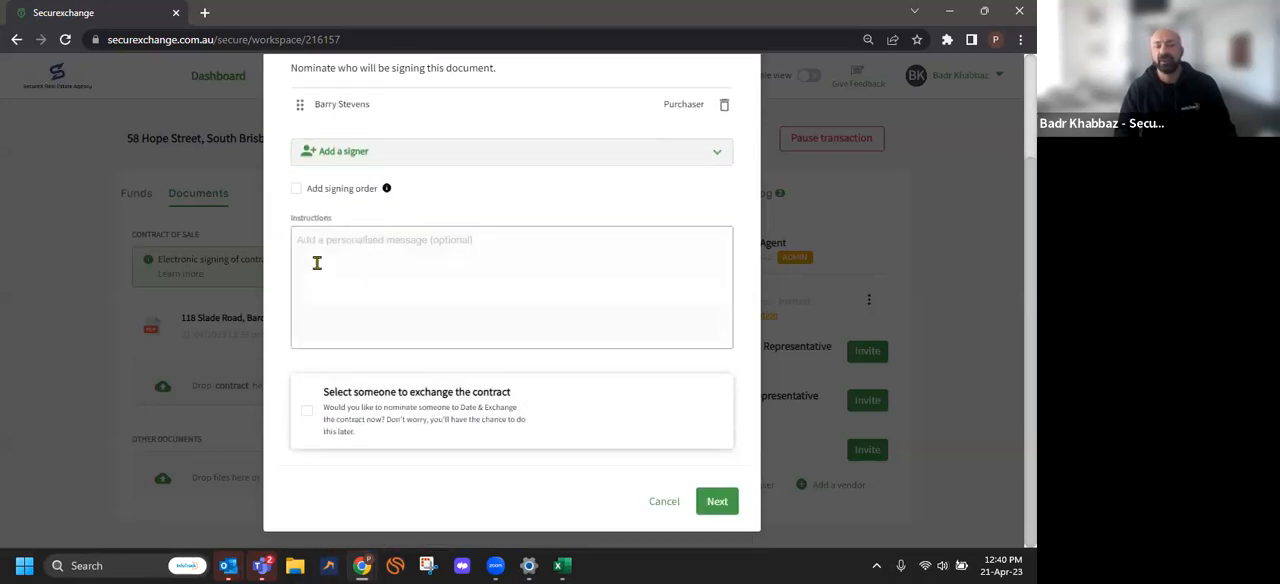
left_click(507, 260)
type("Hi Barry, need you to sign this contract")
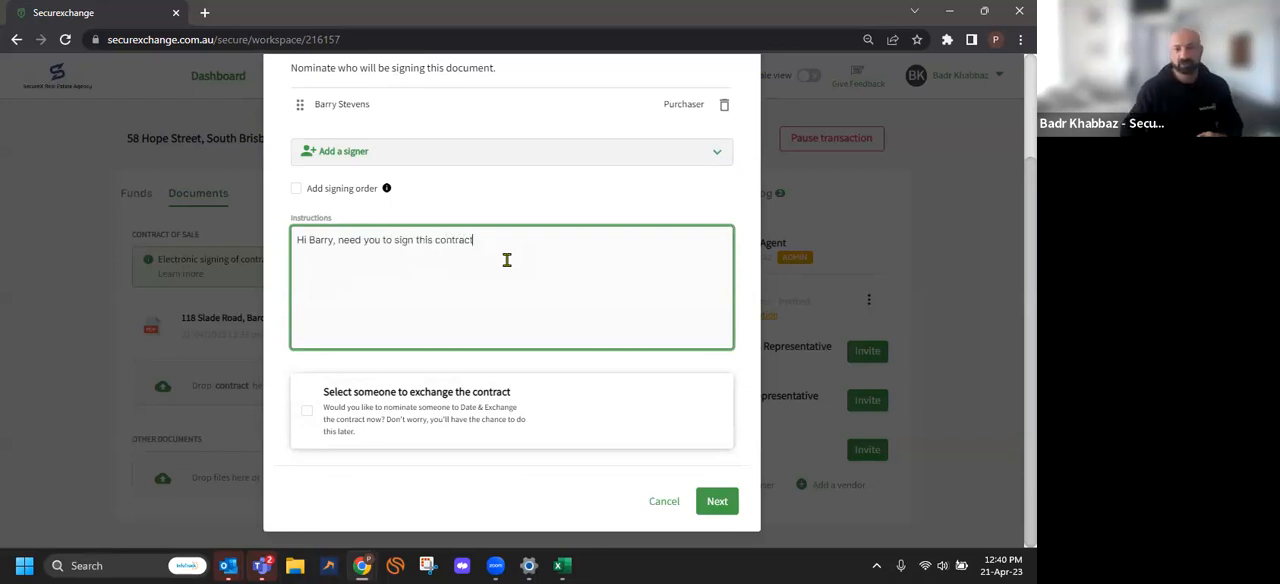
left_click(729, 510)
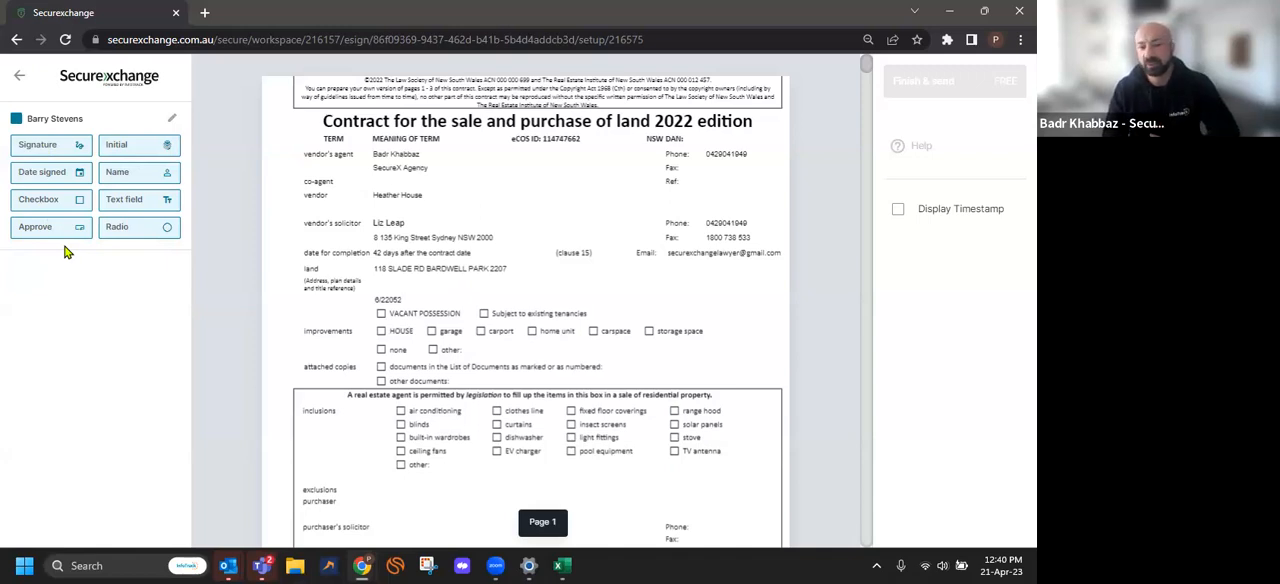
Place signature, date signed and initial fields in the purchaser's Signed By box on page 2 of the contract
scroll(388, 307, "down", 3)
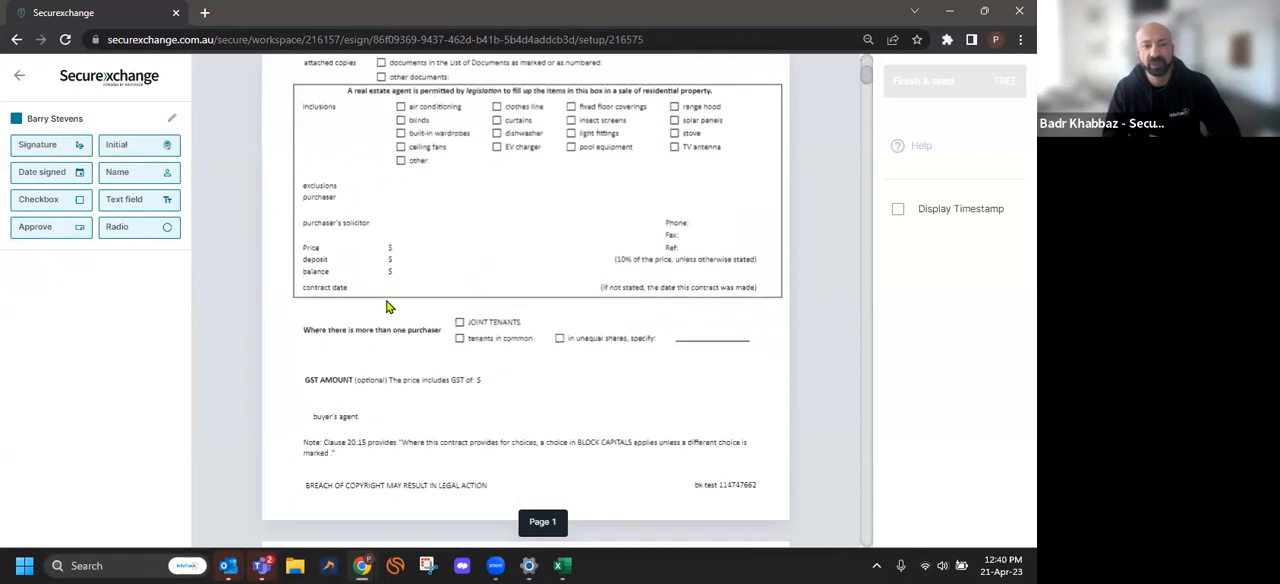
scroll(388, 307, "down", 5)
mouse_move(50, 152)
left_mouse_down()
mouse_move(420, 209)
mouse_move(600, 218)
left_mouse_up()
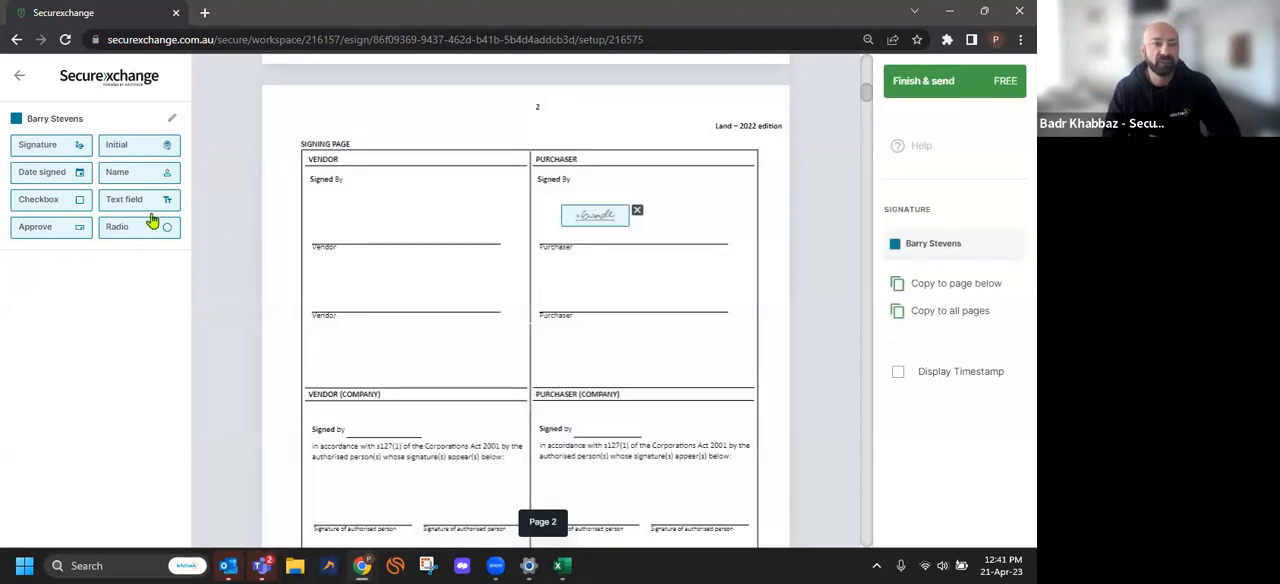
mouse_move(52, 176)
left_mouse_down()
mouse_move(552, 185)
mouse_move(708, 228)
left_mouse_up()
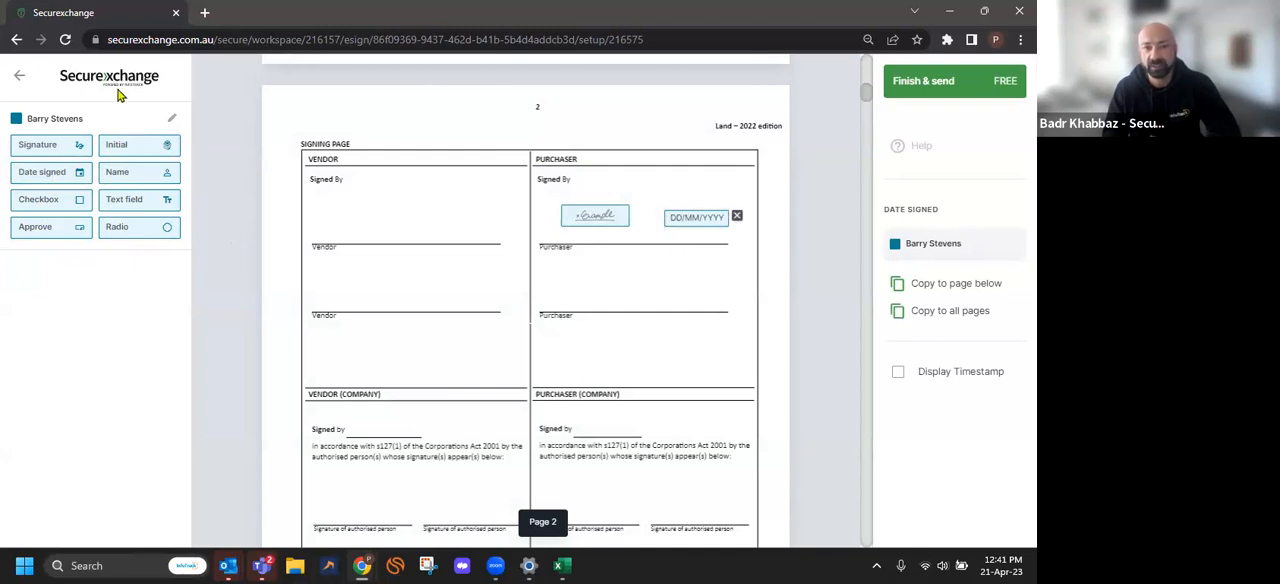
left_click_drag(140, 148, 703, 192)
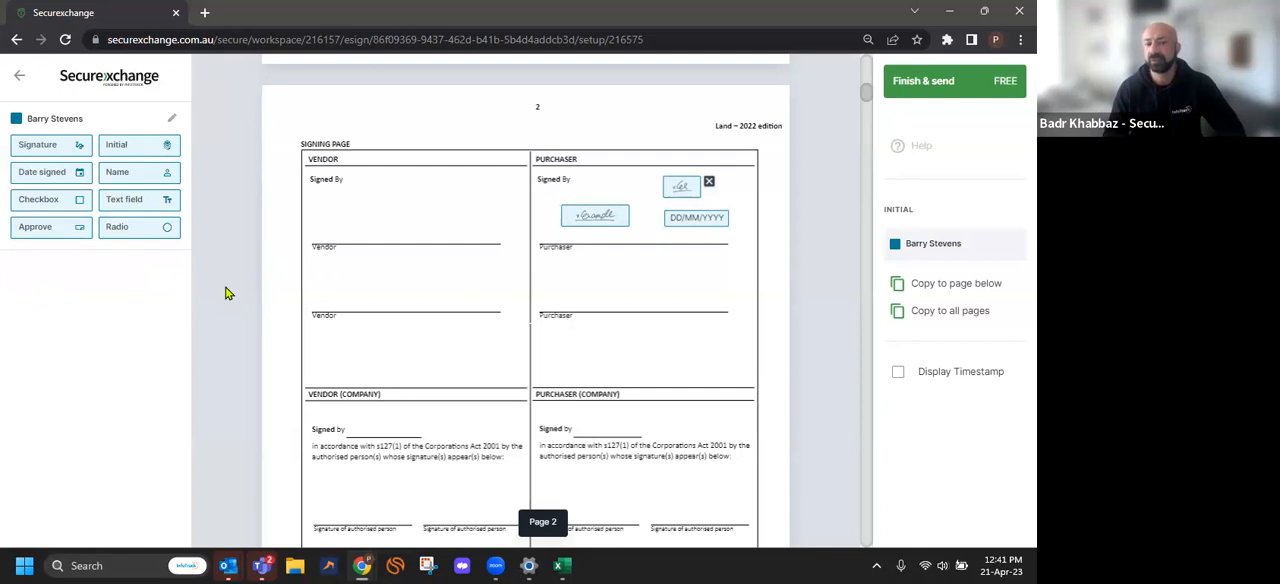
Send the contract with its placed signing fields to the purchaser and dismiss the sent notice
left_click(919, 96)
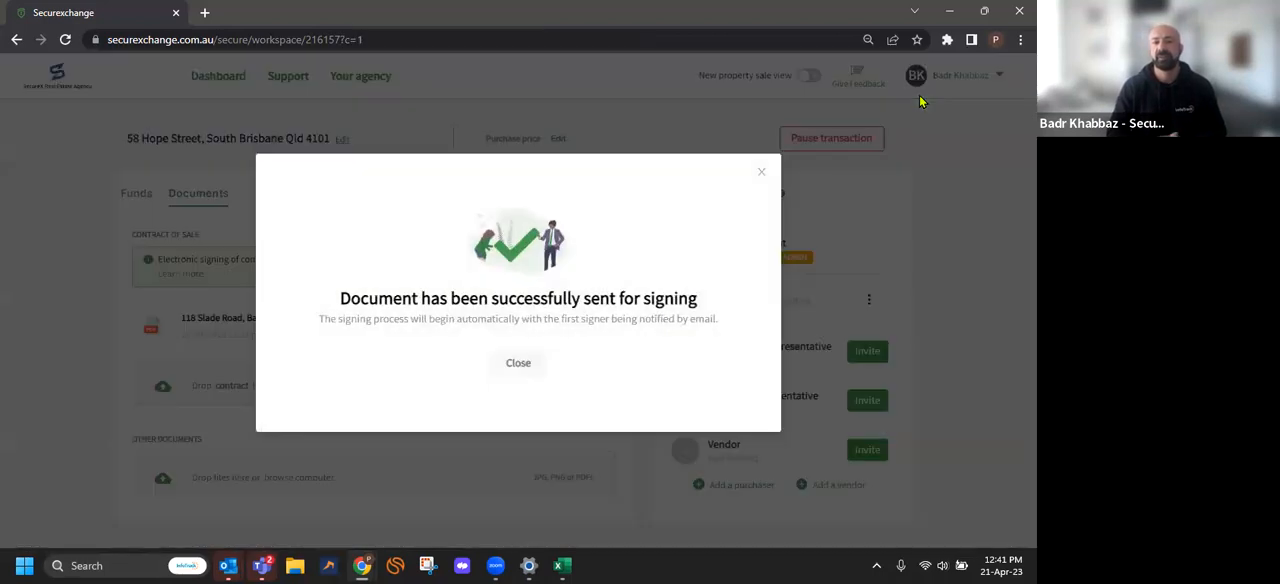
left_click(516, 368)
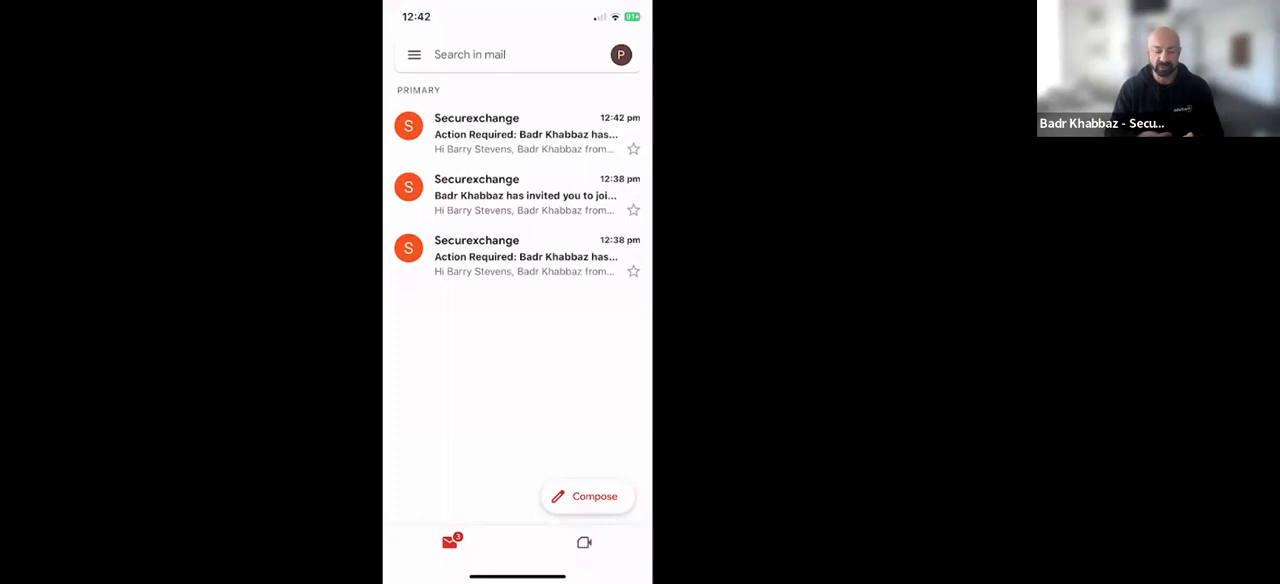
On the purchaser's phone, open the newest Securexchange signing request email in Gmail and proceed to review and sign the document
left_click(525, 134)
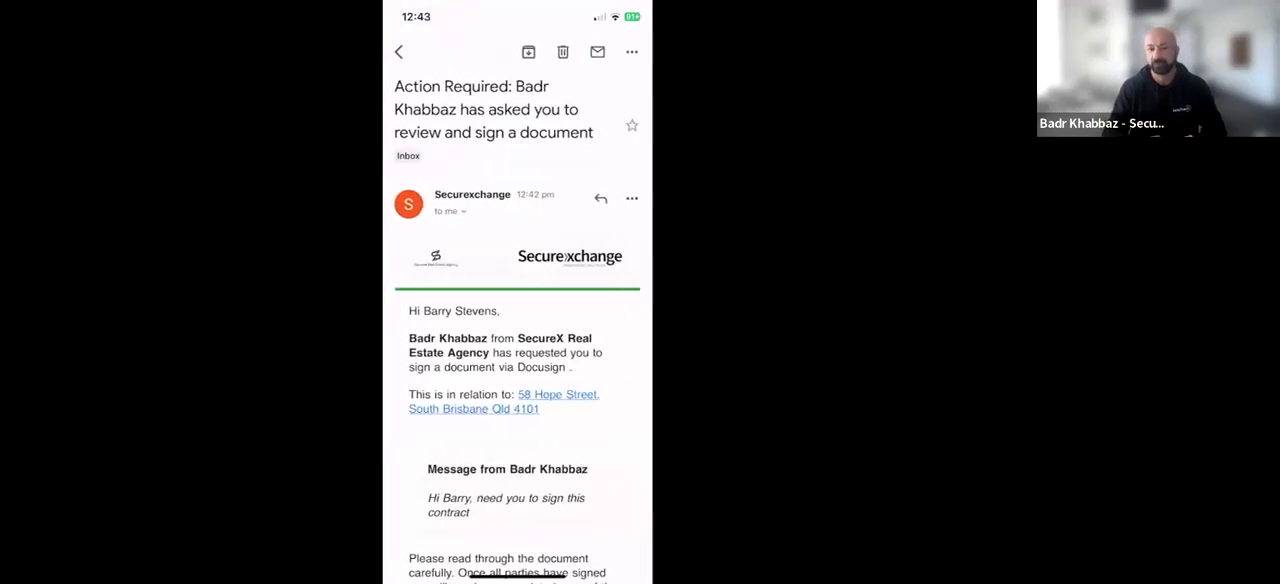
scroll(517, 326, "down", 4)
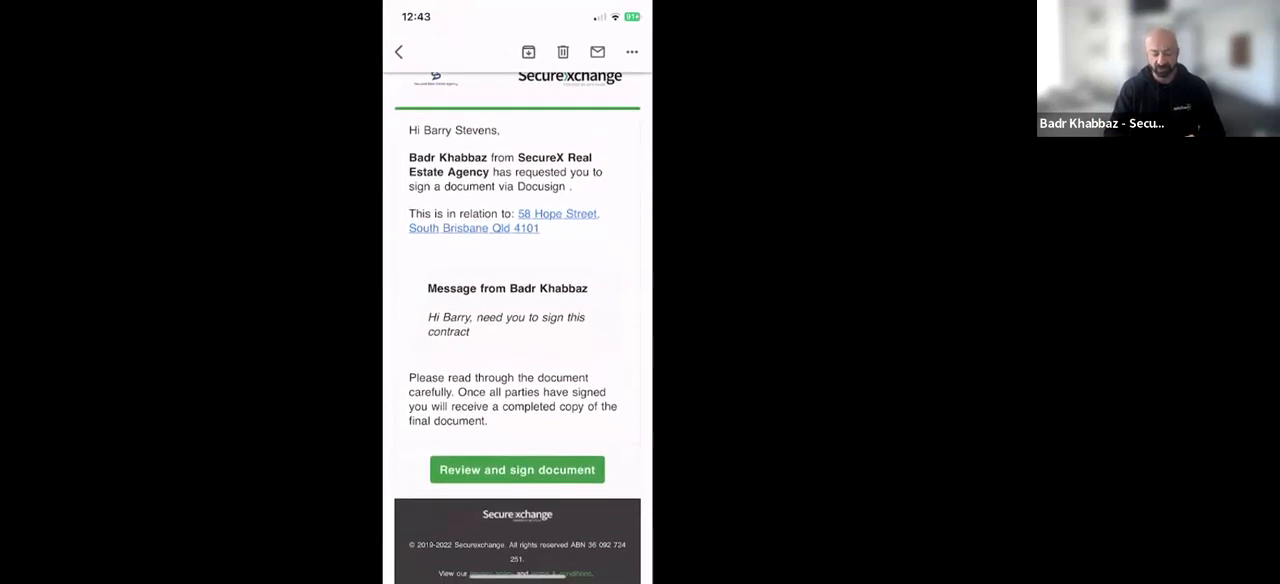
scroll(517, 326, "down", 3)
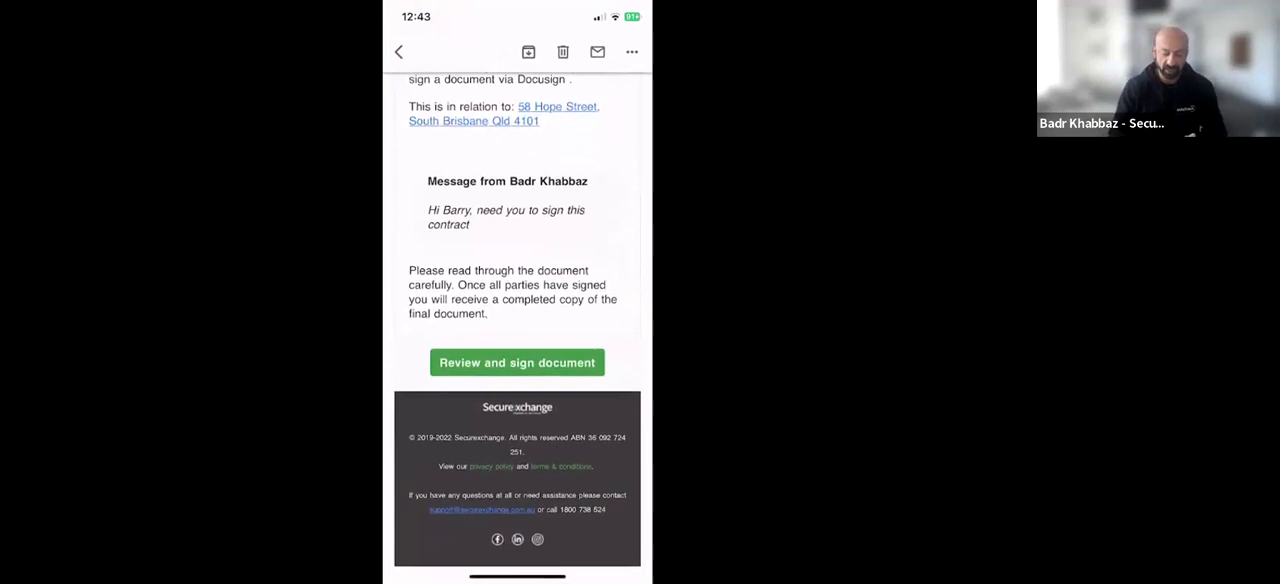
left_click(517, 362)
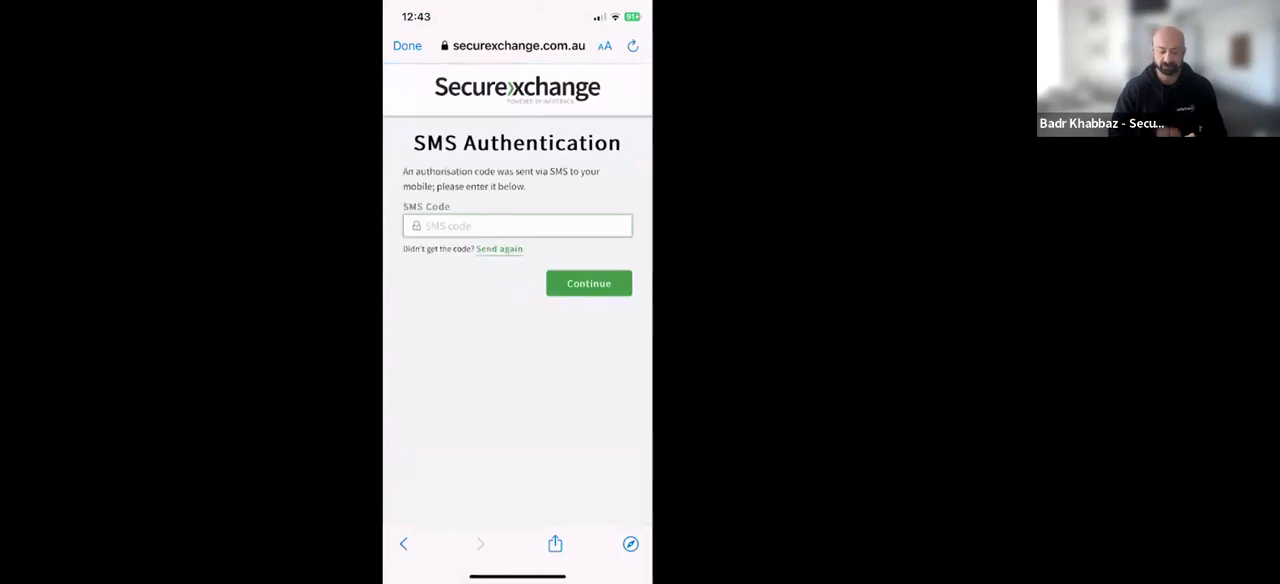
Authenticate with the SMS code sent to the purchaser's mobile and sign the Bardwell Park contract
left_click(517, 226)
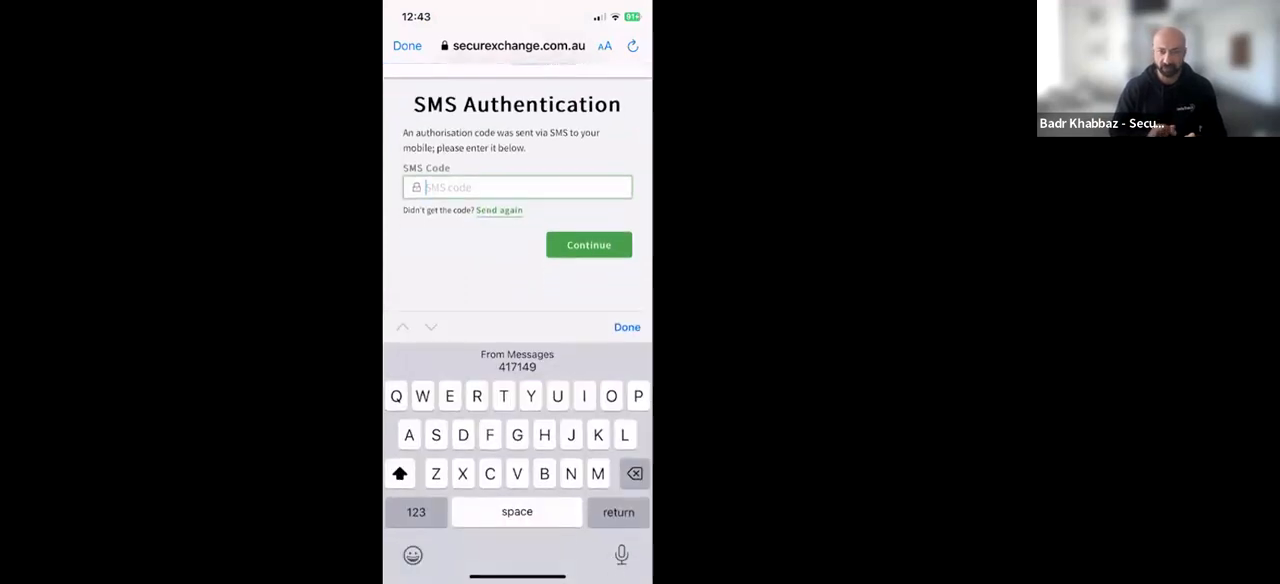
left_click(517, 360)
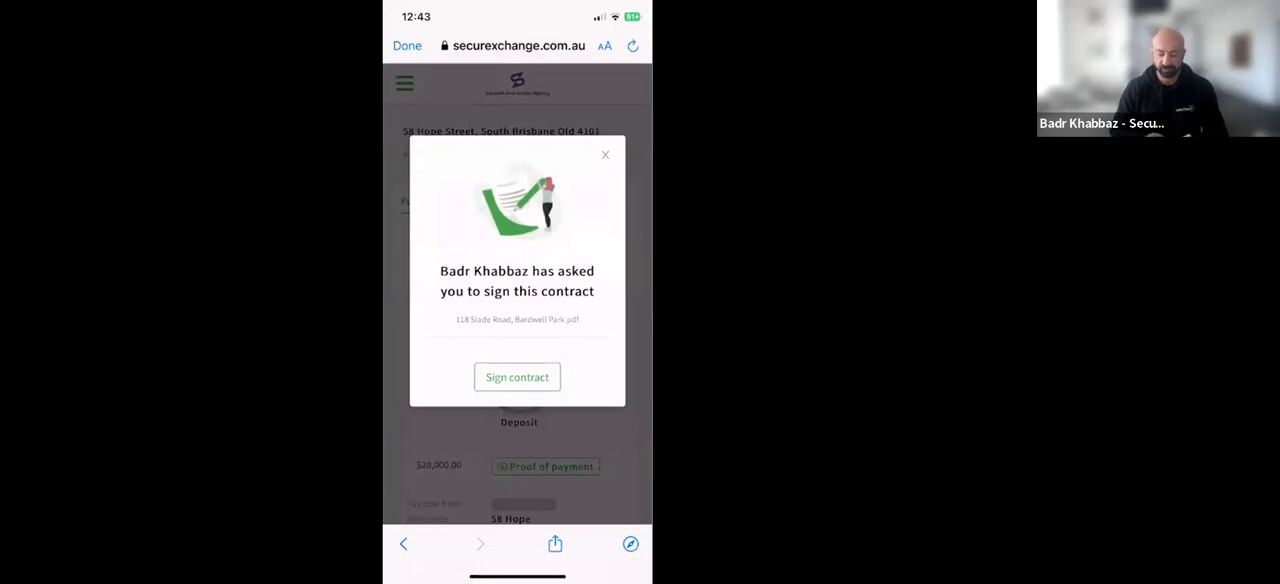
left_click(517, 377)
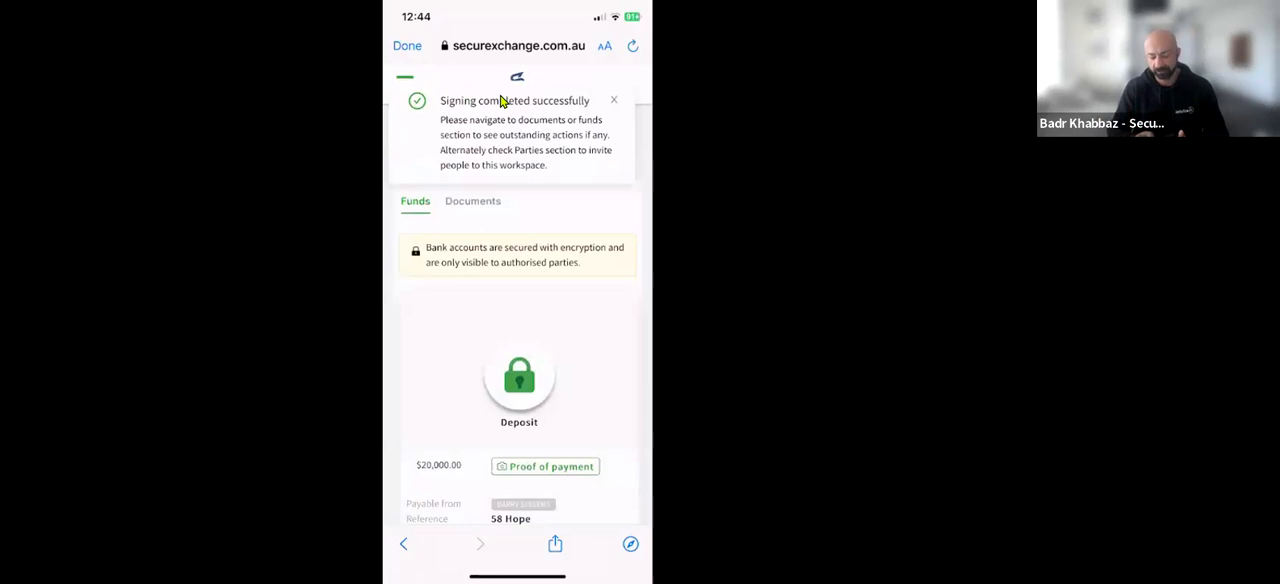
Review the deposit's payment details and the contract and other documents in the purchaser's mobile workspace
scroll(518, 330, "down", 5)
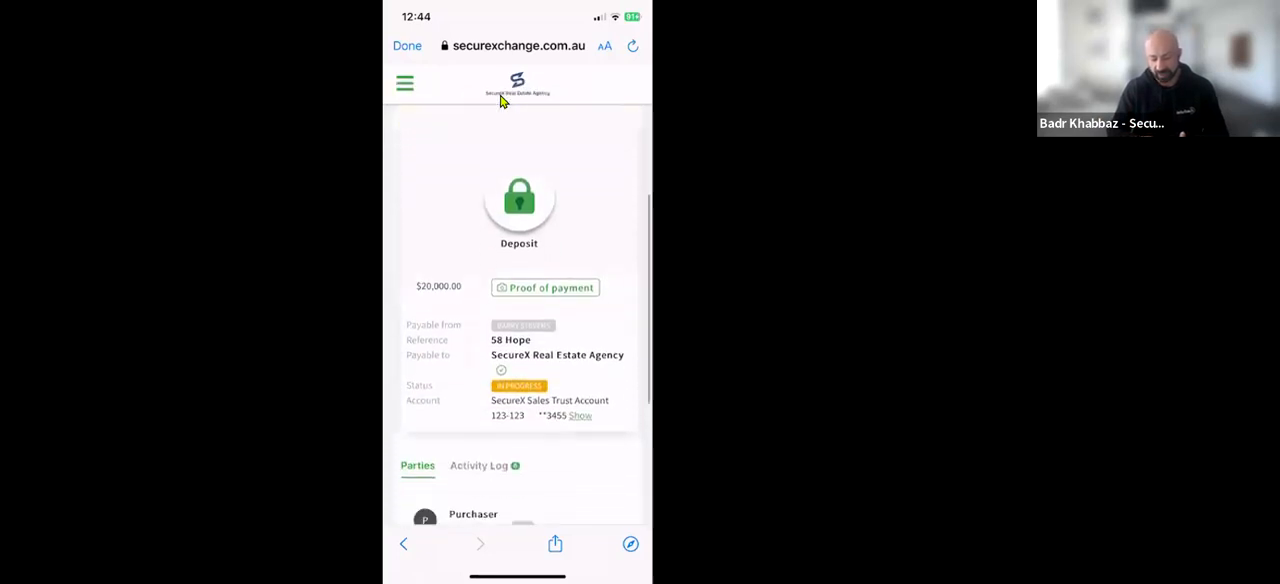
scroll(518, 315, "up", 1)
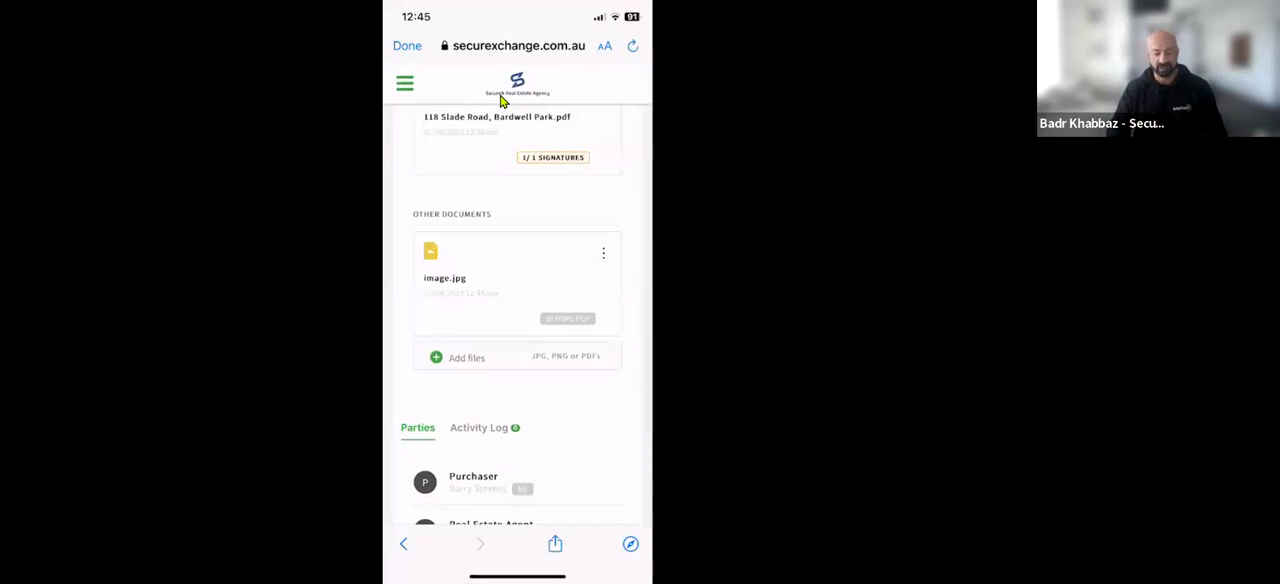
scroll(503, 101, "up", 2)
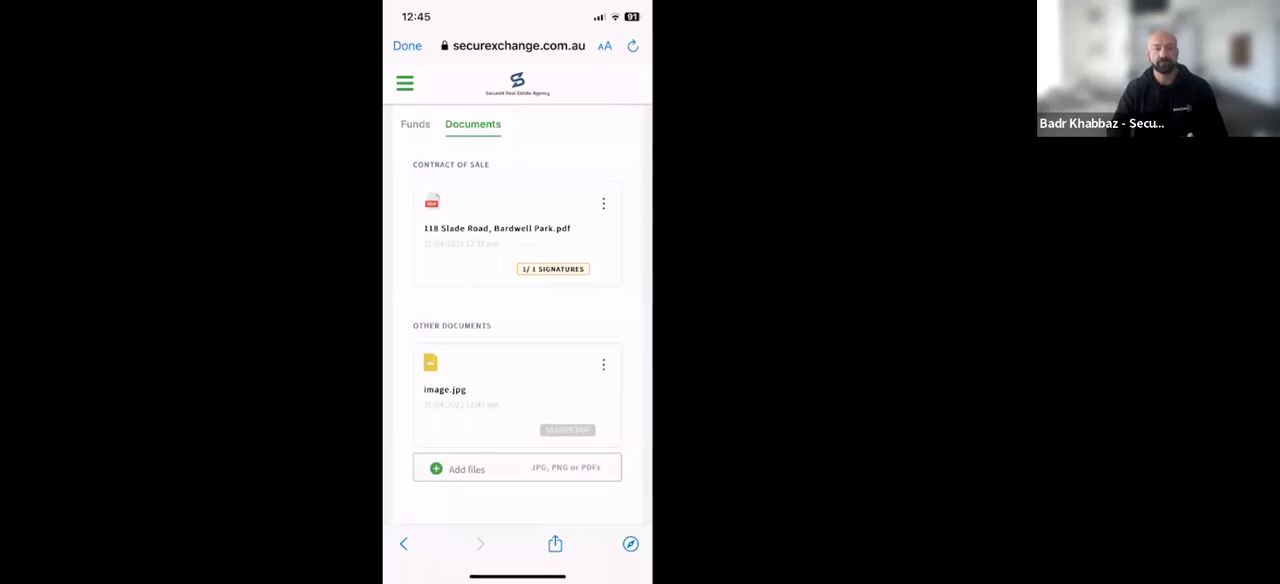
Return to the agent's Securexchange workspace in the browser, refresh it, and view the signed contract's signing page for finalising
key("alt+Tab")
left_click(65, 60)
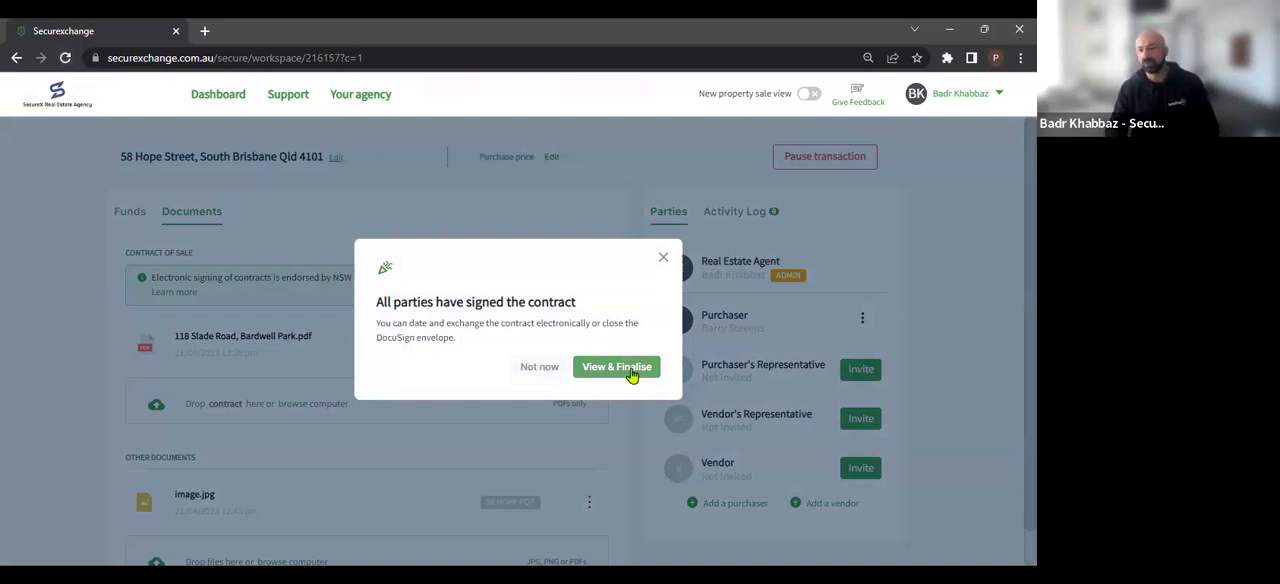
left_click(631, 375)
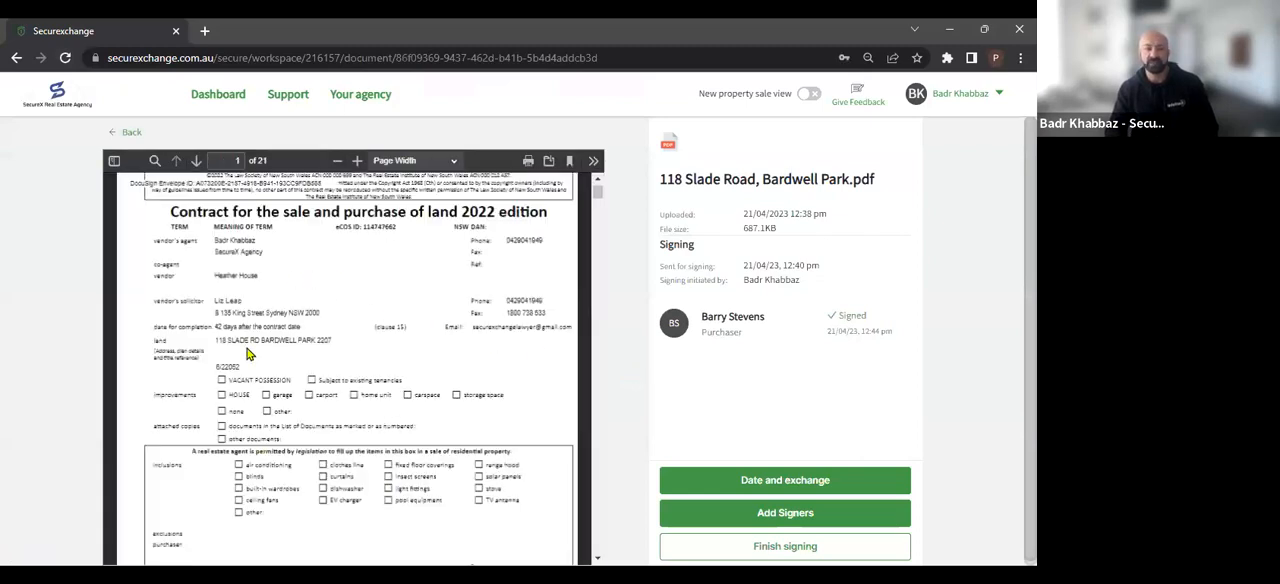
scroll(250, 354, "down", 2)
scroll(250, 354, "down", 6)
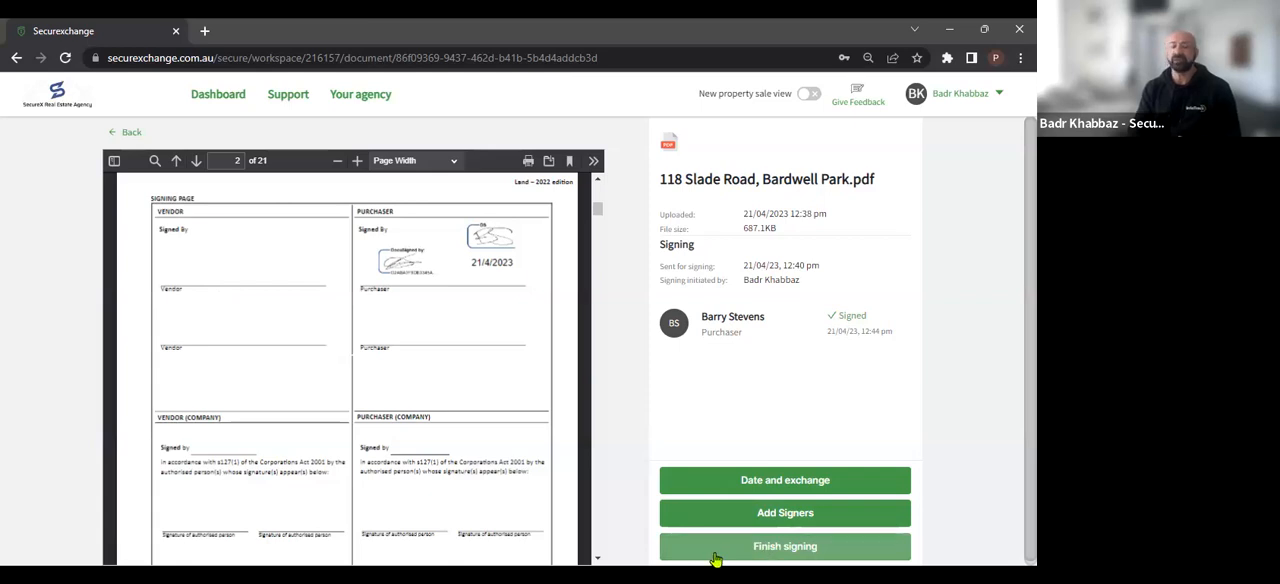
Date and exchange the contract with the agent and purchaser as recipients, placing a date signed field beside the land details on page 1
left_click(729, 484)
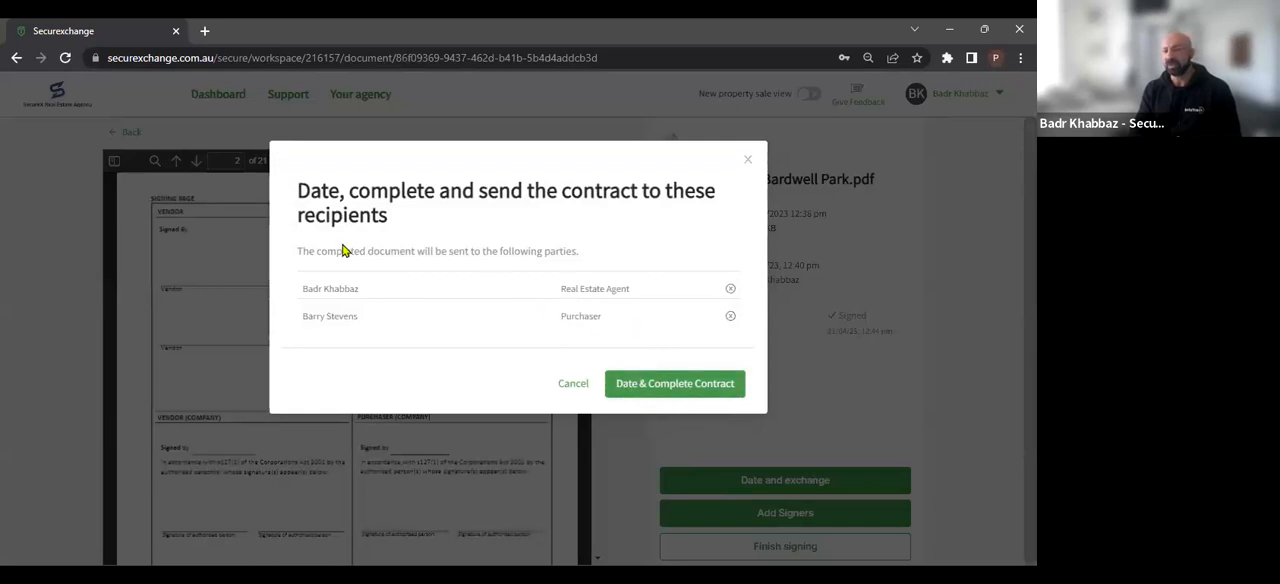
left_click(628, 388)
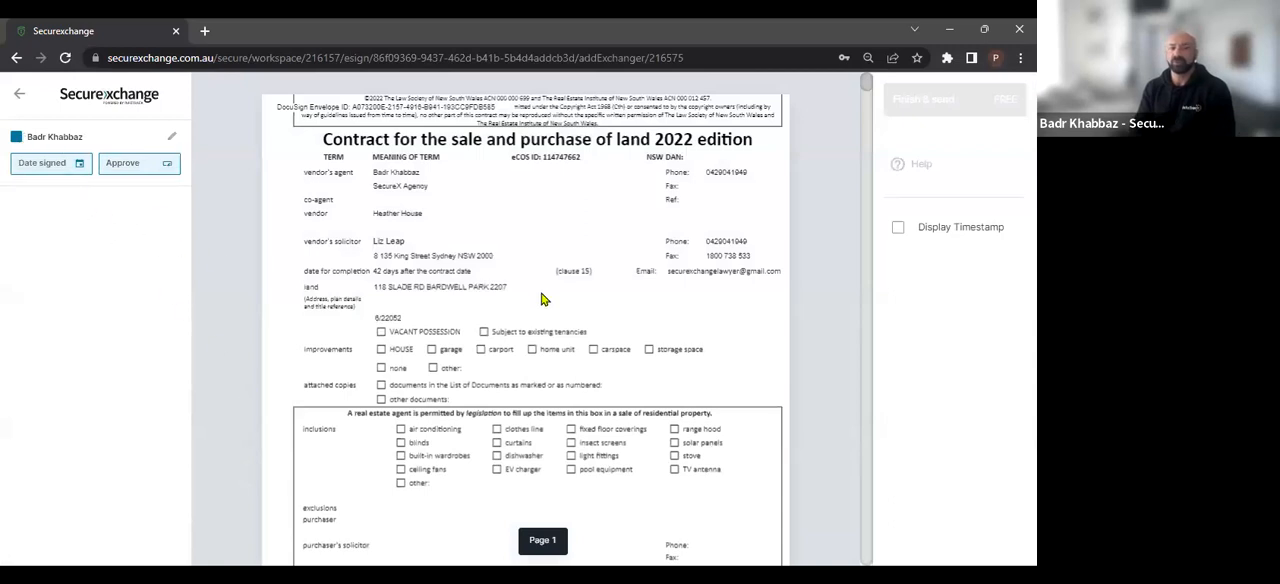
left_click(725, 311)
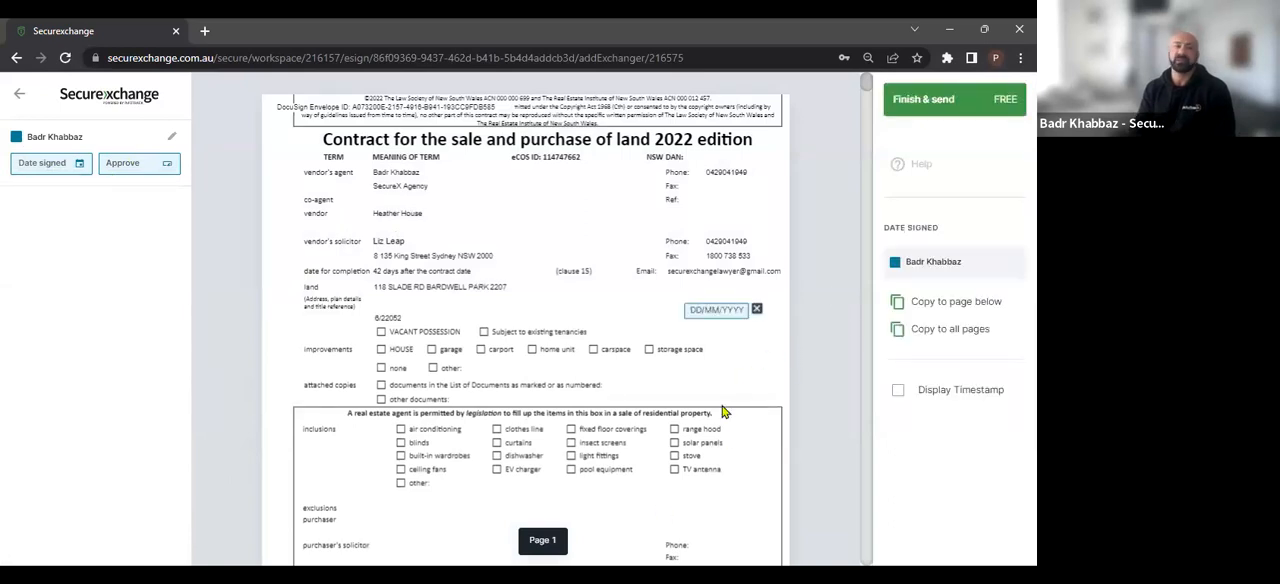
left_click(914, 99)
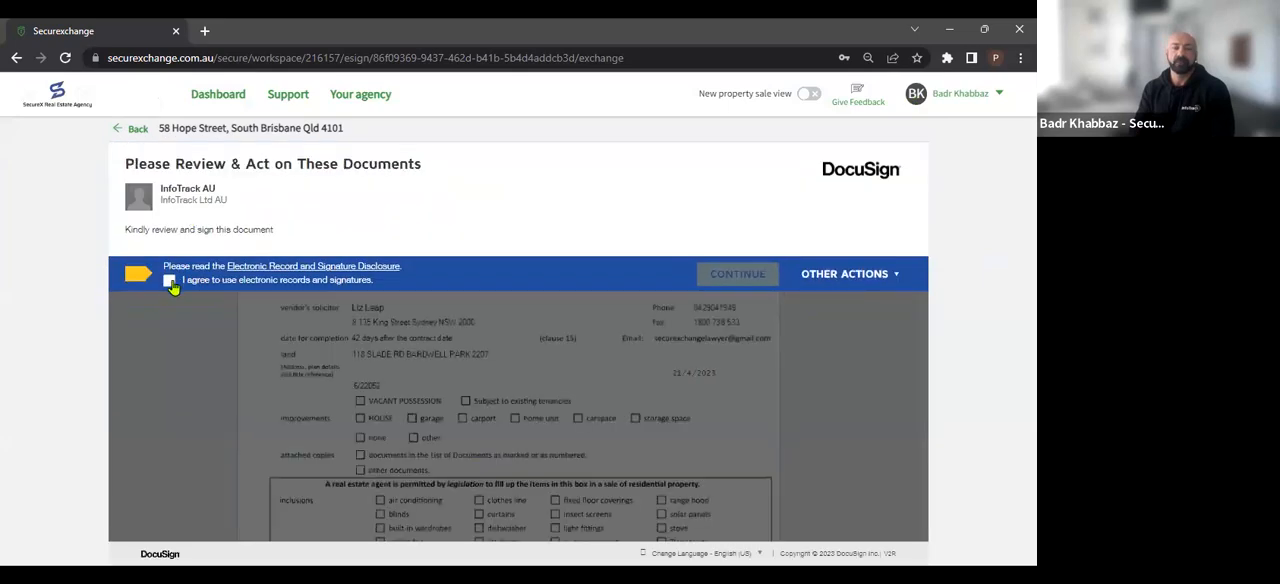
Agree to use electronic records and signatures in DocuSign and finish the dated contract
left_click(169, 280)
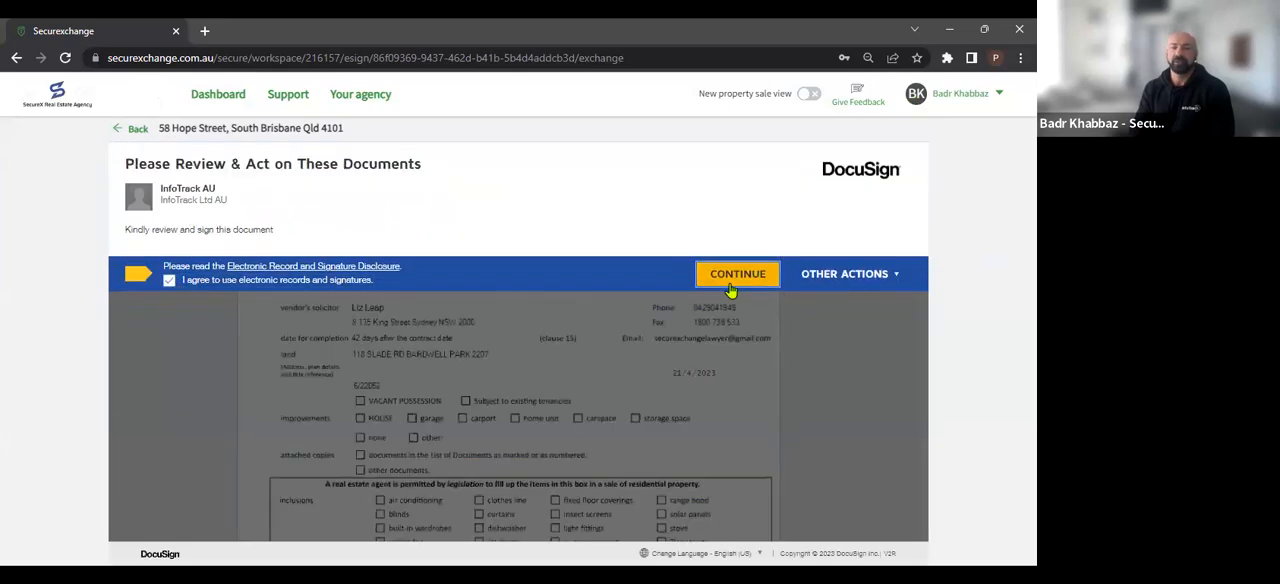
left_click(729, 280)
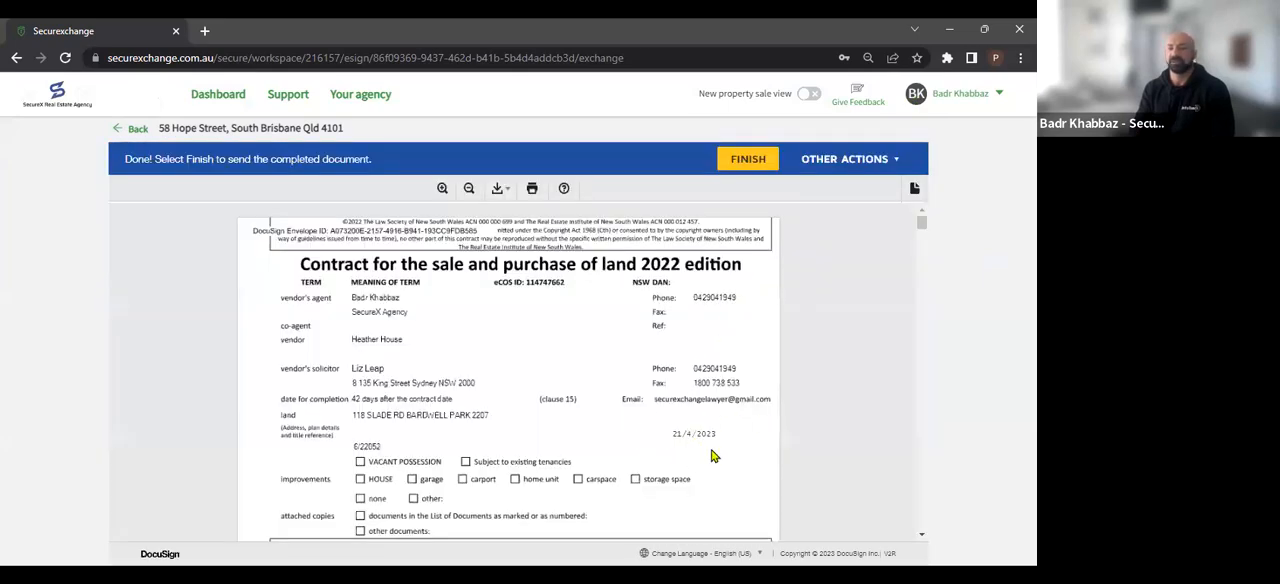
left_click(736, 168)
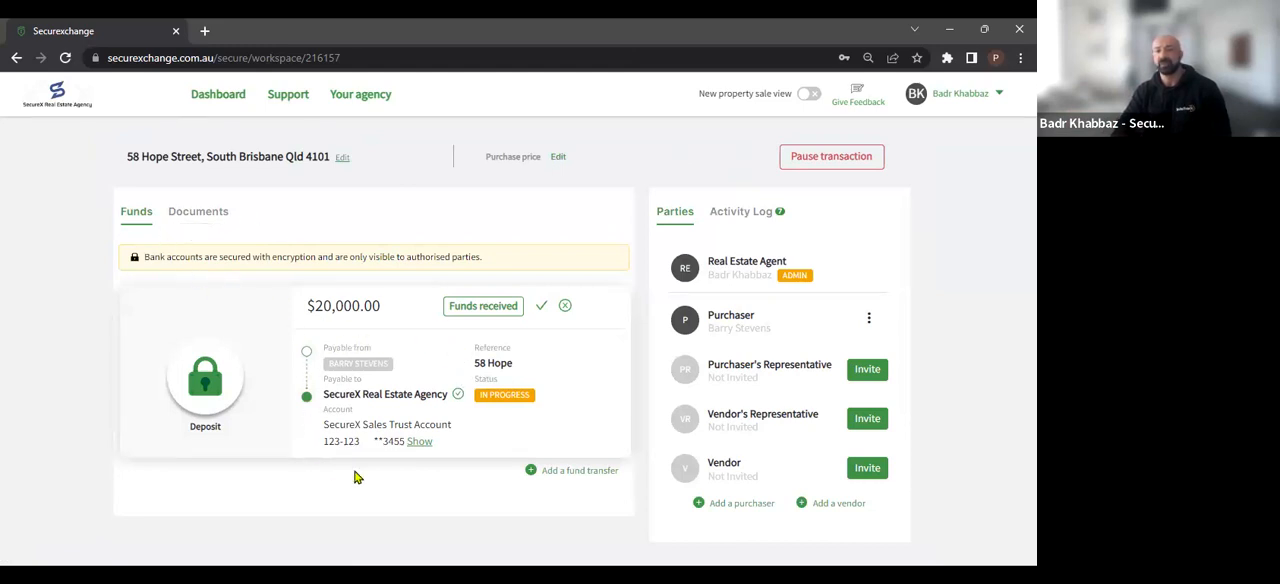
Check the contract's status in the transaction's documents and mark the $20,000.00 deposit funds as complete
left_click(198, 222)
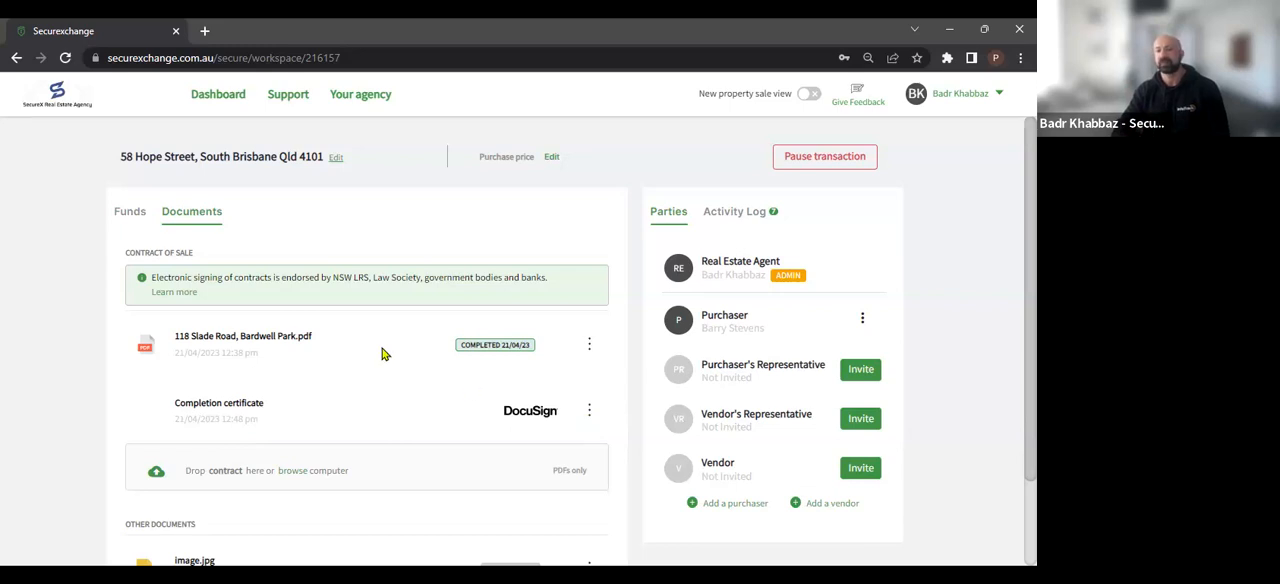
left_click(129, 214)
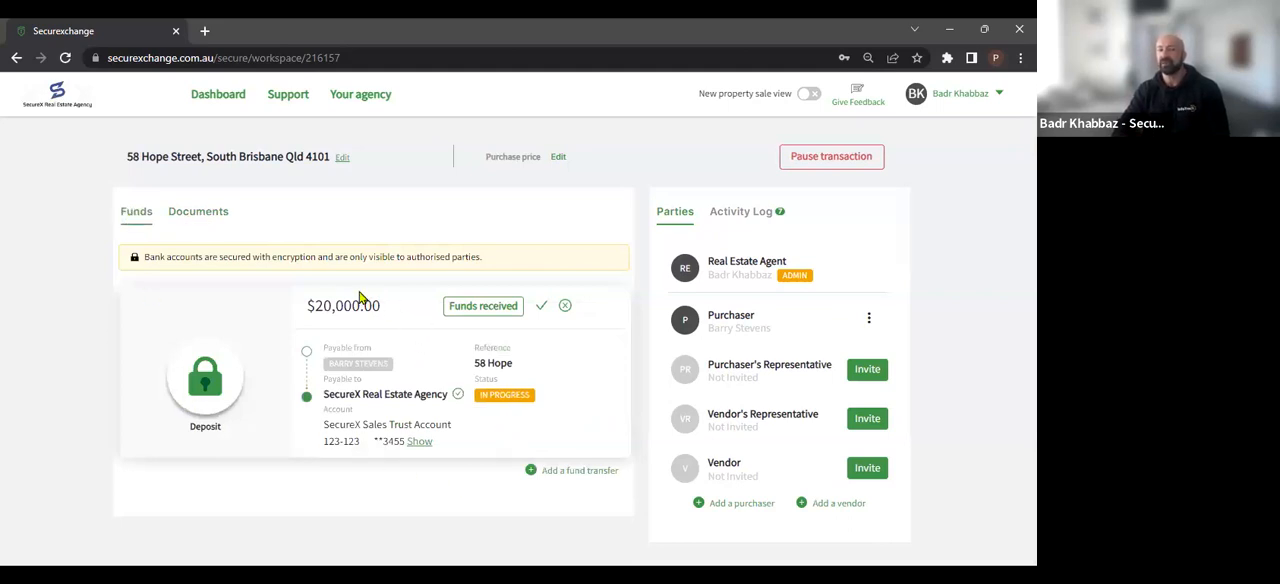
left_click(541, 312)
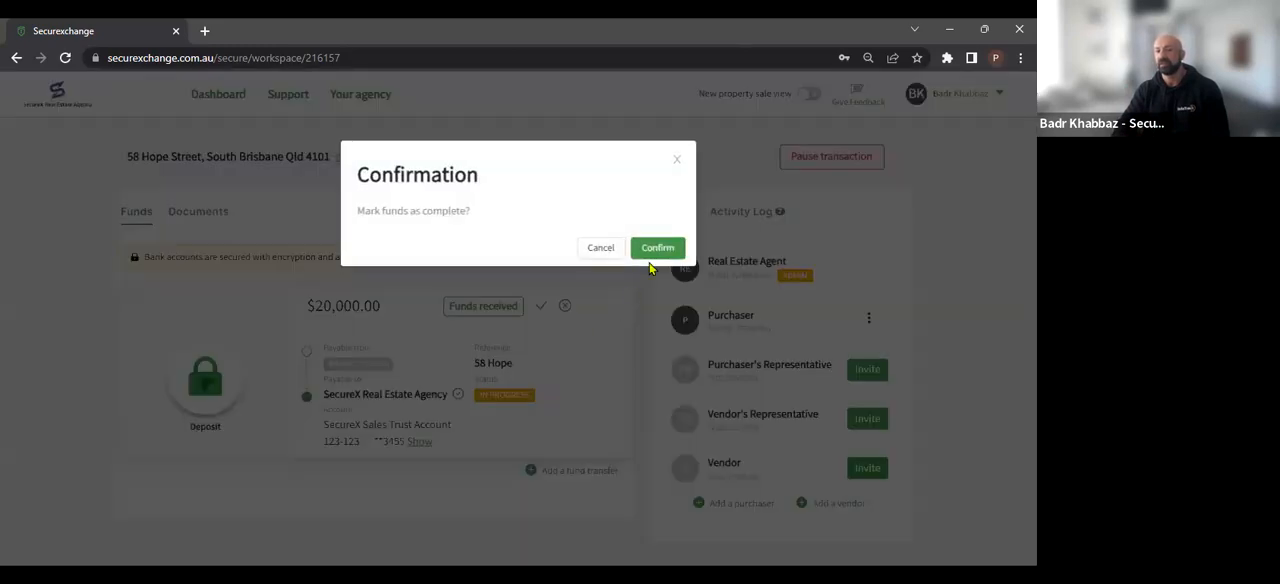
left_click(655, 253)
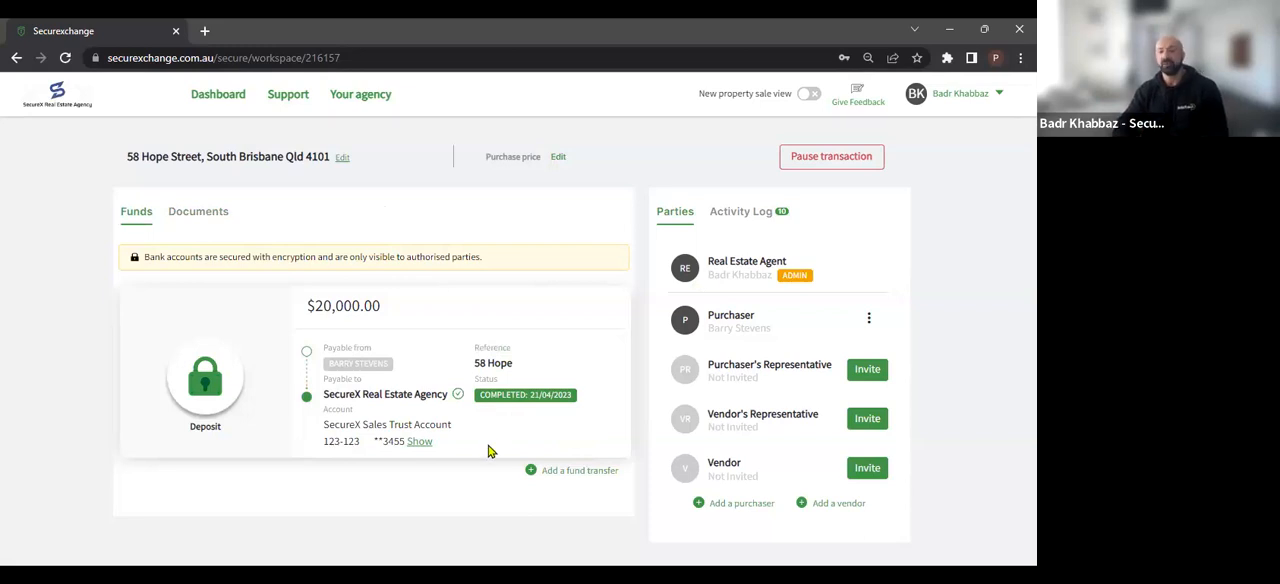
Review the contract of sale, completion certificate and other documents stored in the transaction
left_click(212, 224)
scroll(185, 460, "down", 2)
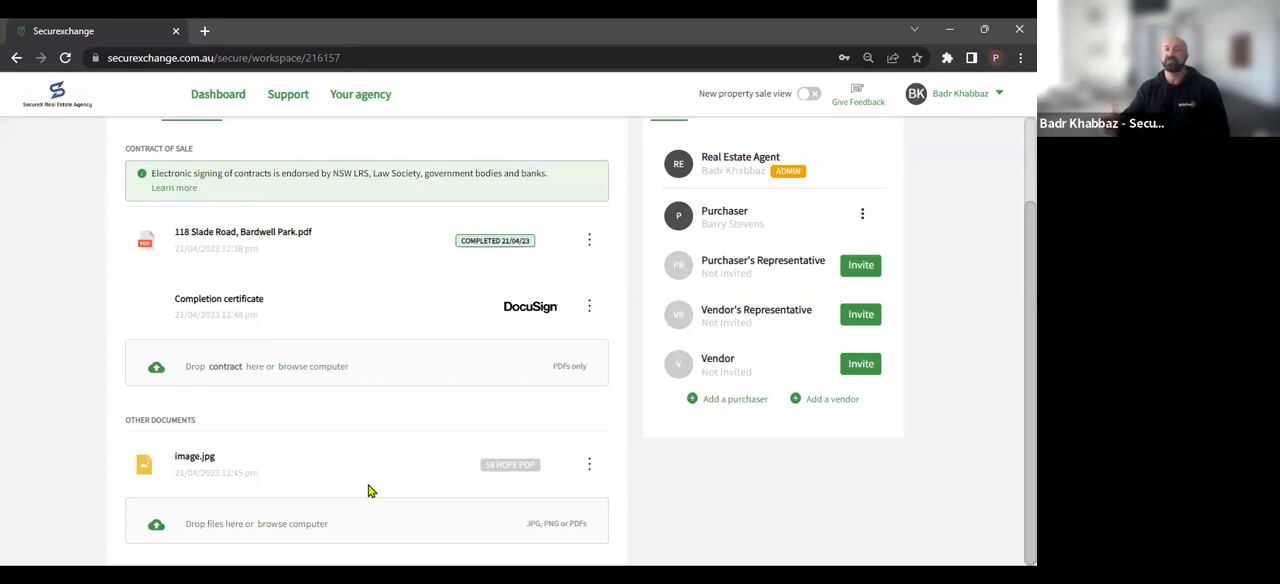
scroll(479, 359, "up", 1)
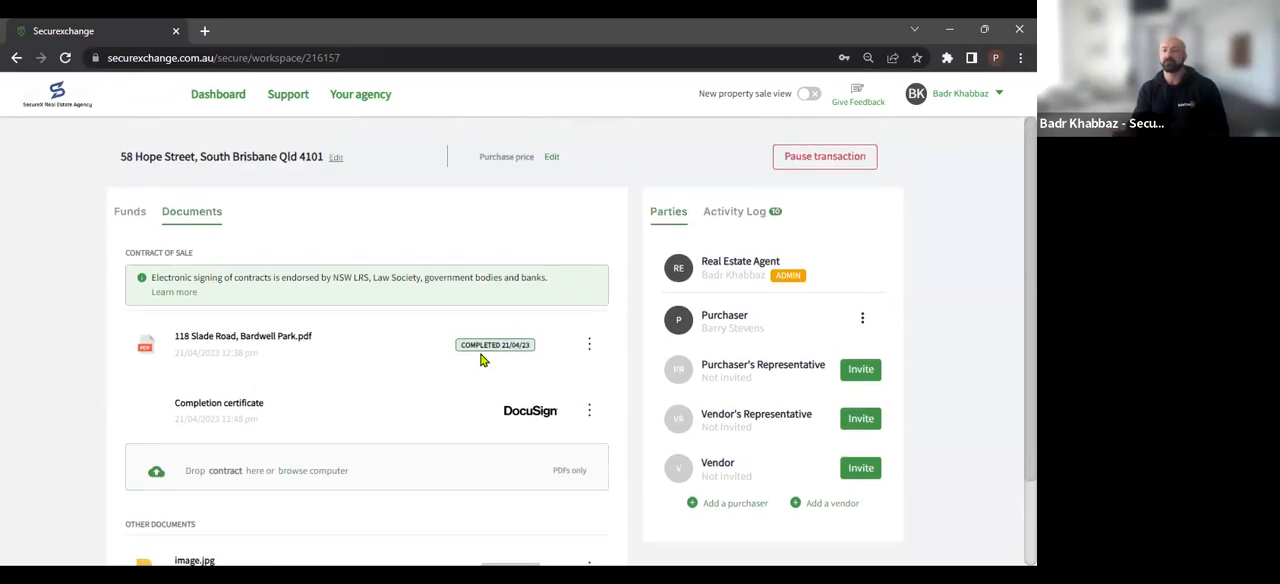